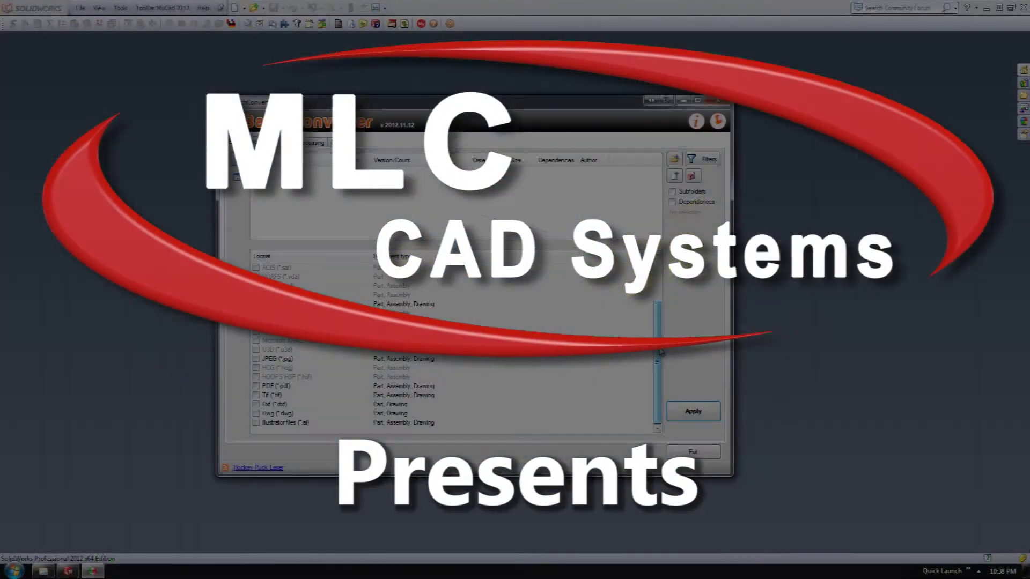
Step: Bring up SmartProperties for part 10000094 in the Mate Mania assembly, showing Revision P17
left_click(281, 387)
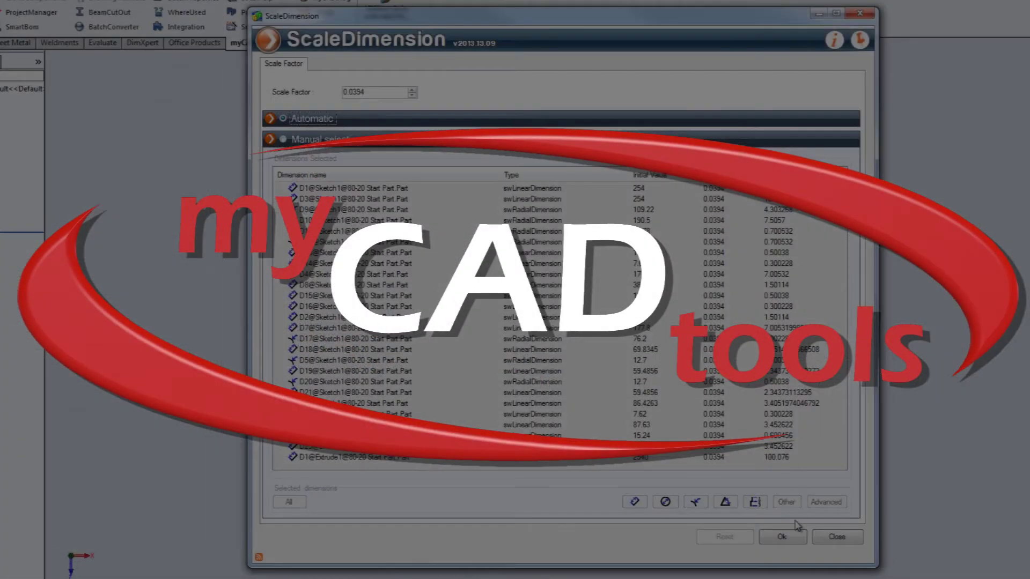
left_click(789, 536)
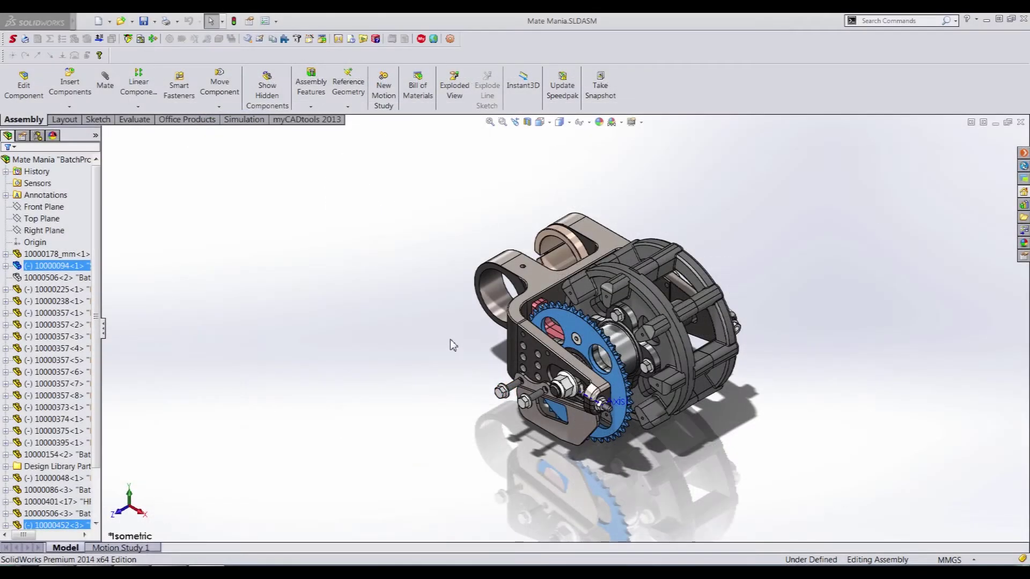
left_click(12, 40)
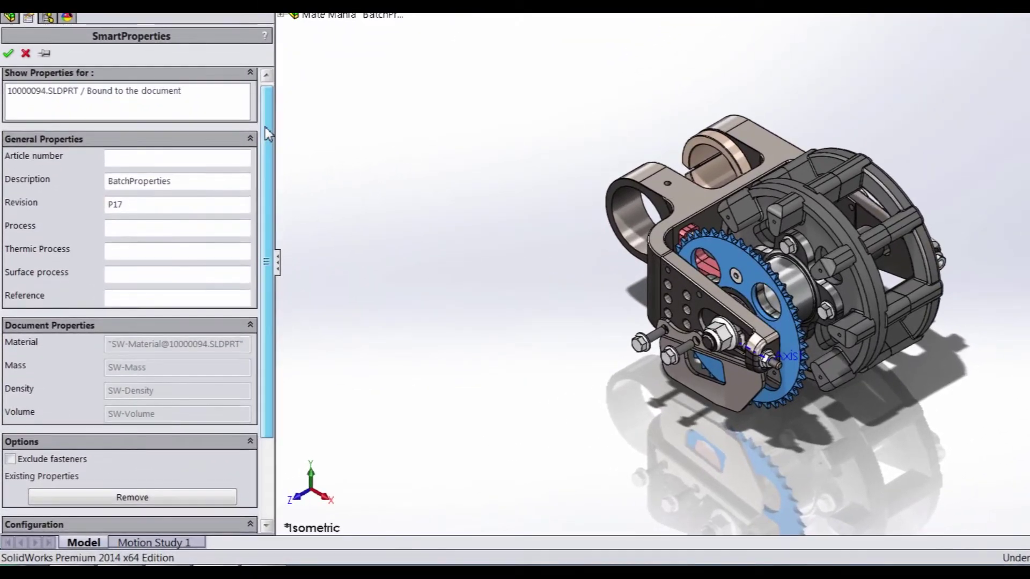
Step: Select parts in the model and flyout tree until SmartProperties shows 10000357<6> with Revision P15
scroll(268, 134, "down", 3)
scroll(270, 106, "up", 3)
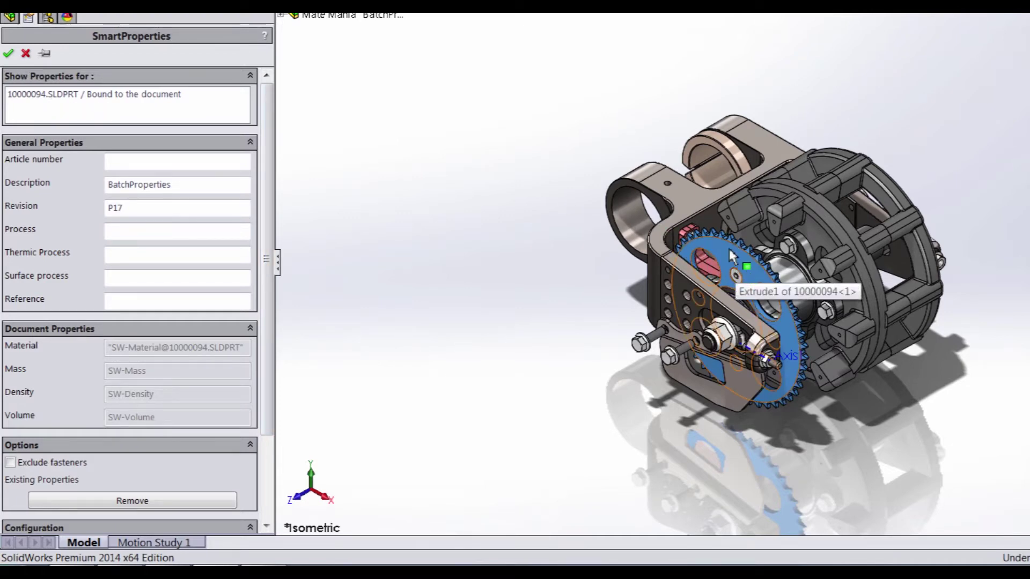
left_click(694, 196)
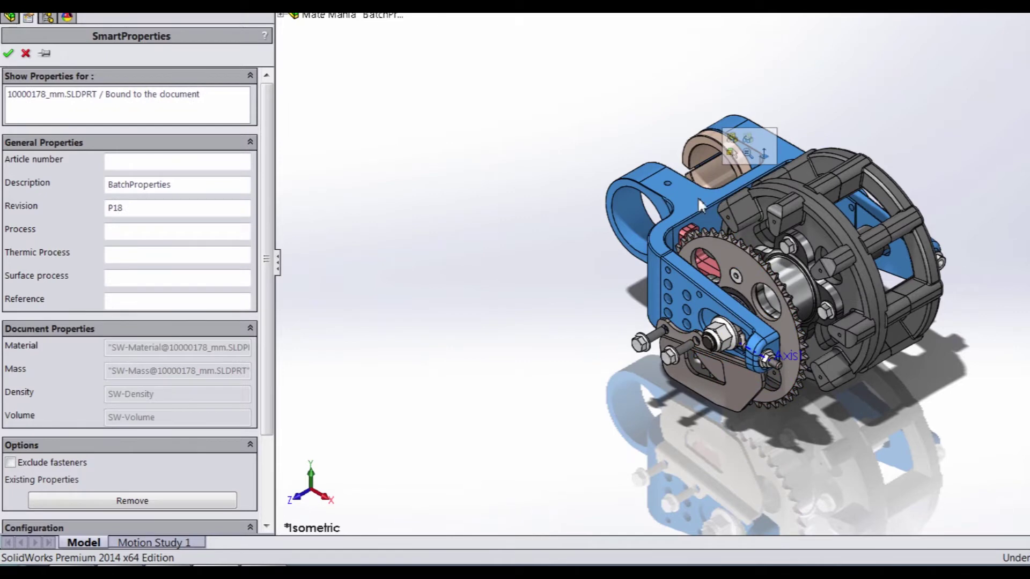
left_click(743, 201)
left_click(287, 17)
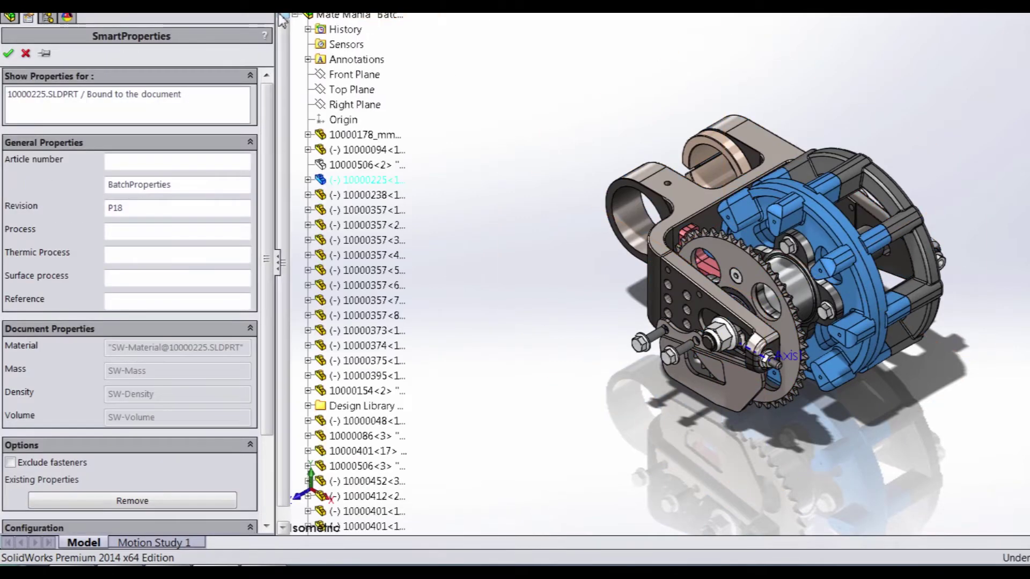
left_click(360, 285)
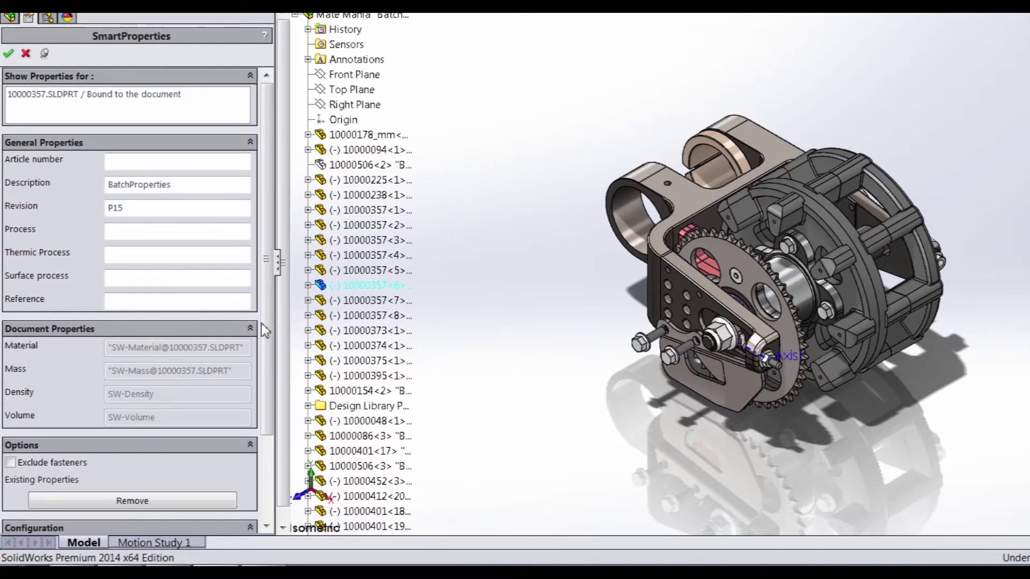
left_click_drag(266, 324, 263, 424)
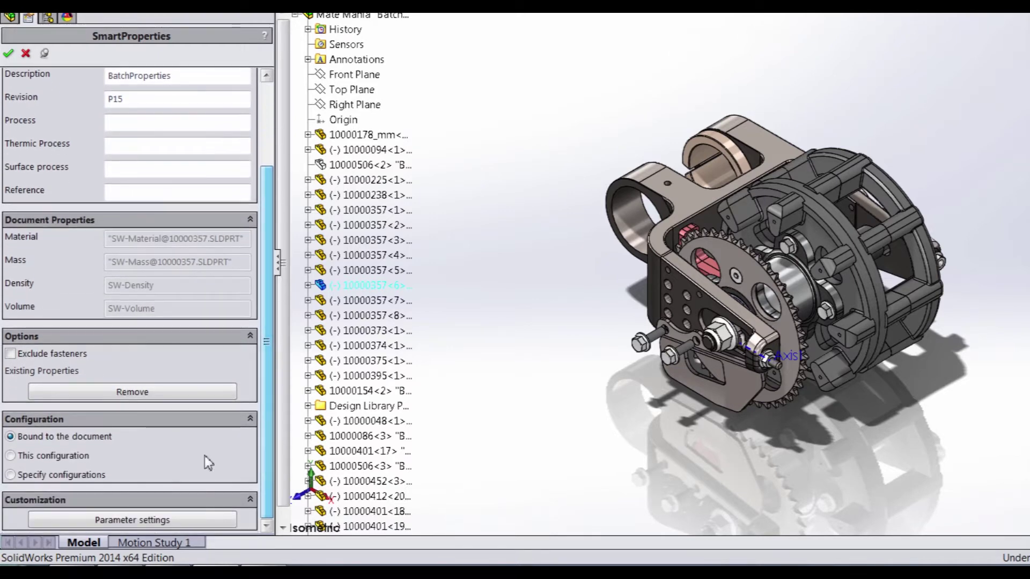
Step: Add a Simple text property named Buy/Make under General Properties and apply the template
left_click(120, 524)
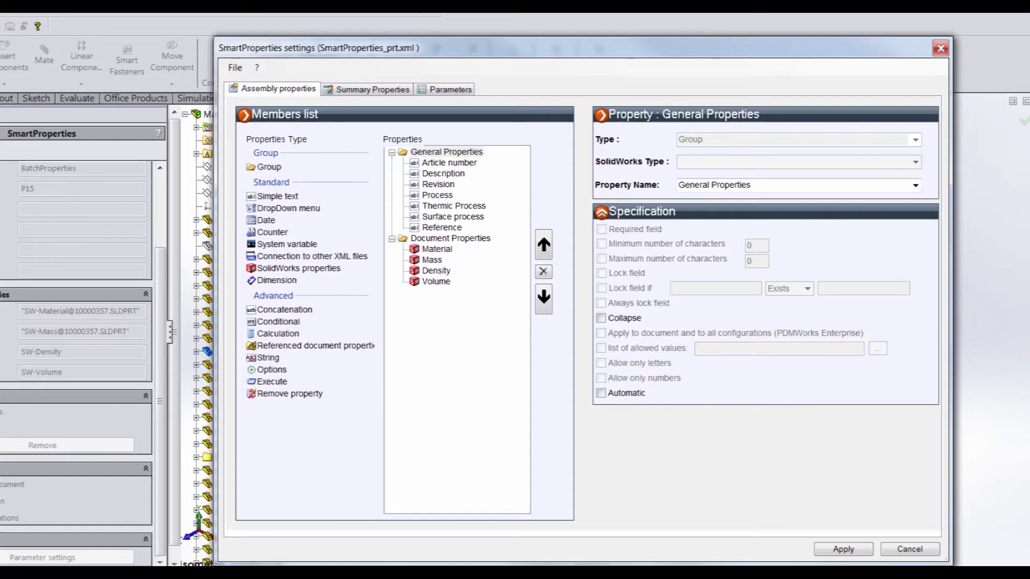
left_click(272, 197)
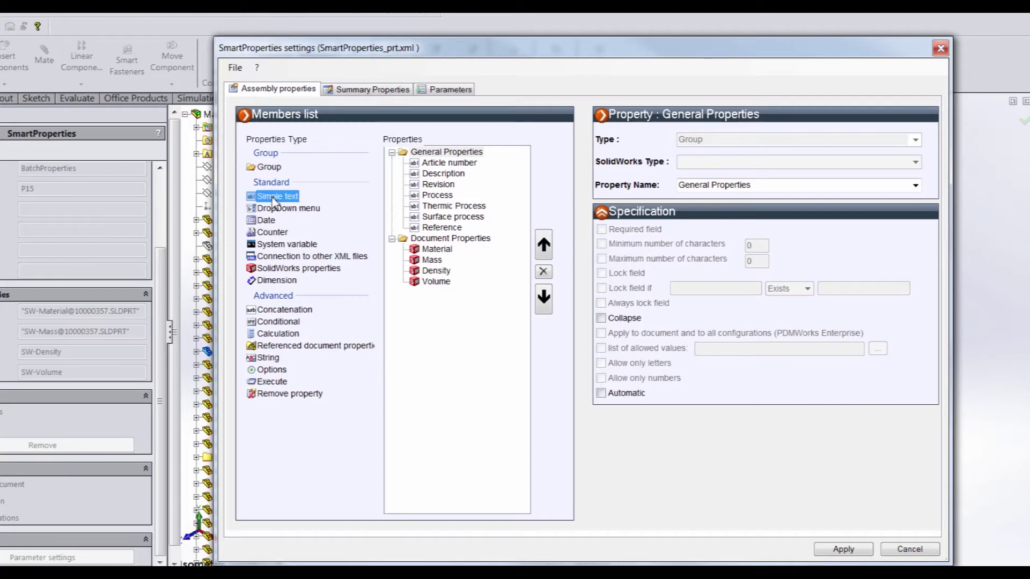
left_click_drag(272, 206, 429, 245)
left_click(432, 228)
left_click(434, 240)
left_click_drag(756, 185, 592, 185)
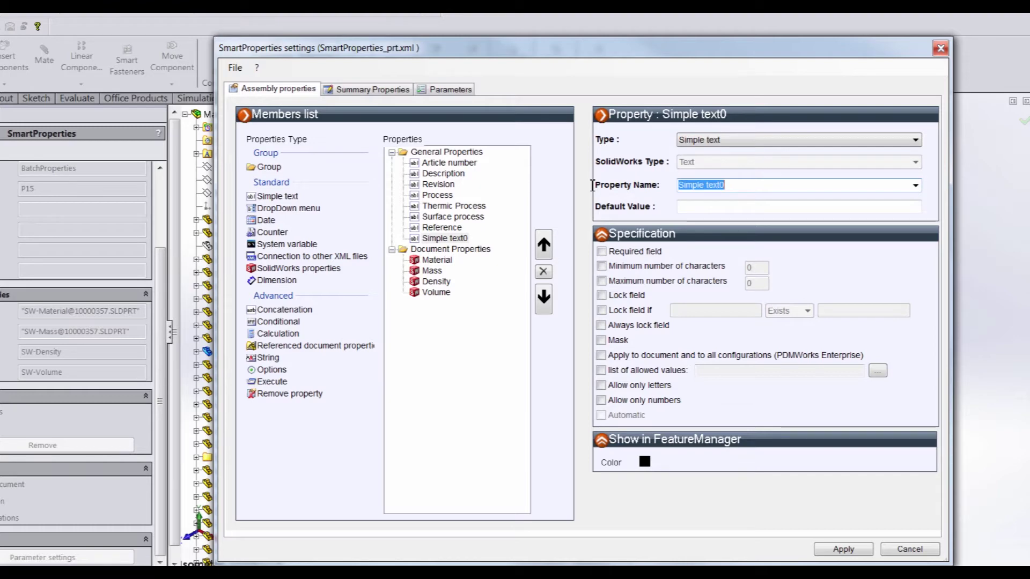
type("Buy/Ma")
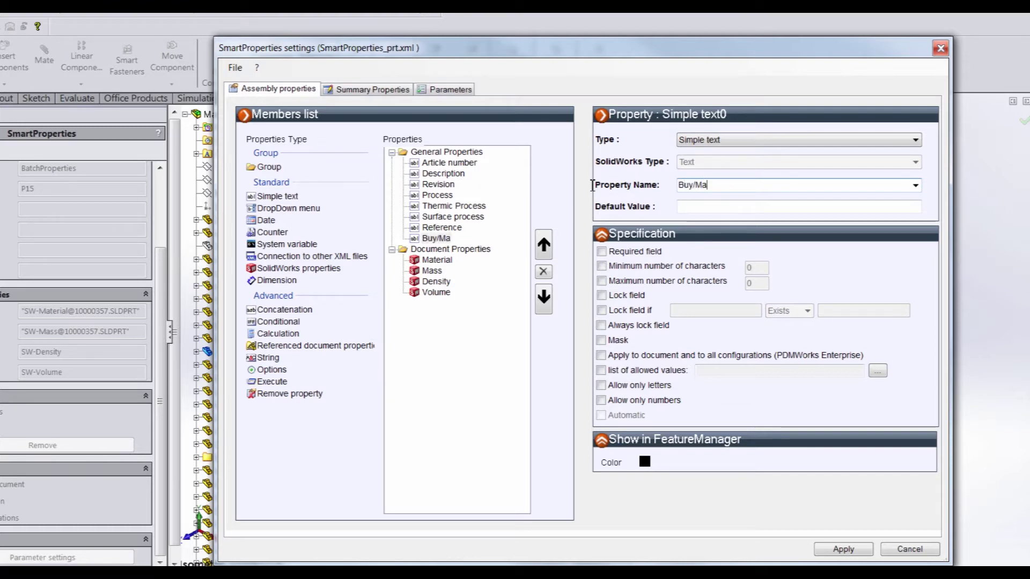
type("ke")
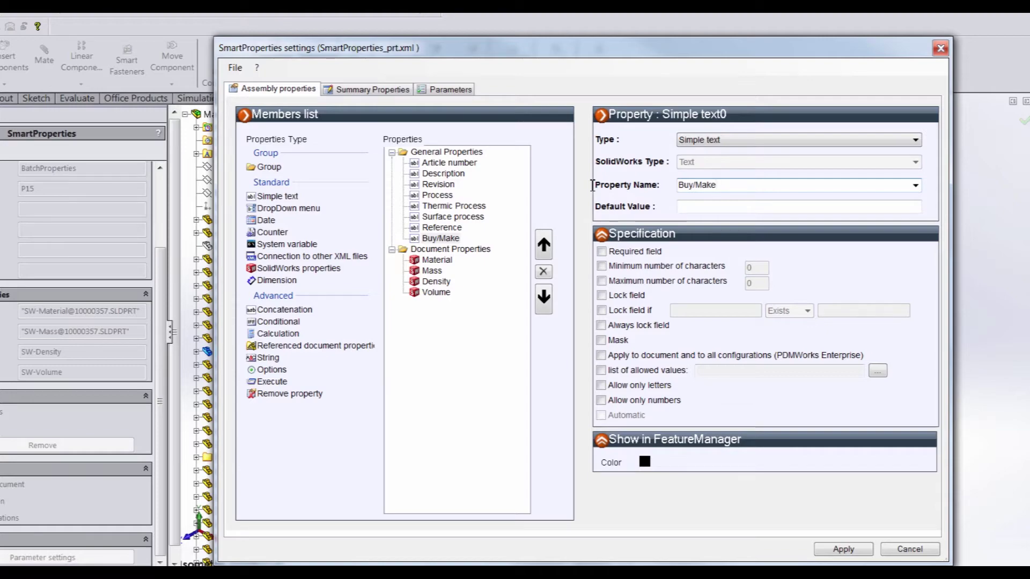
left_click(844, 549)
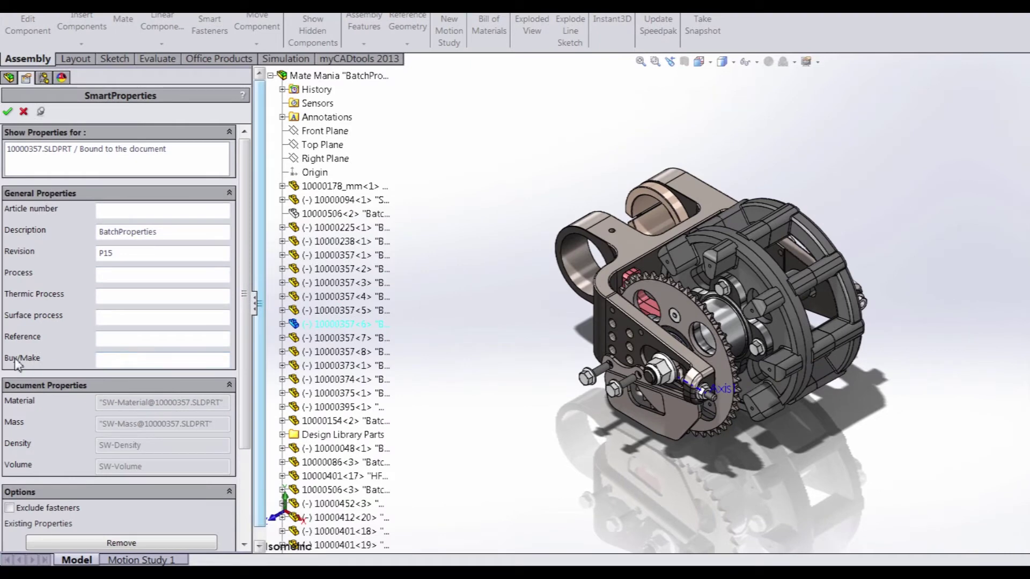
Step: Enter Make for Buy/Make and Heat Treated for Thermic Process, and change Revision from P15 to P16
left_click(116, 361)
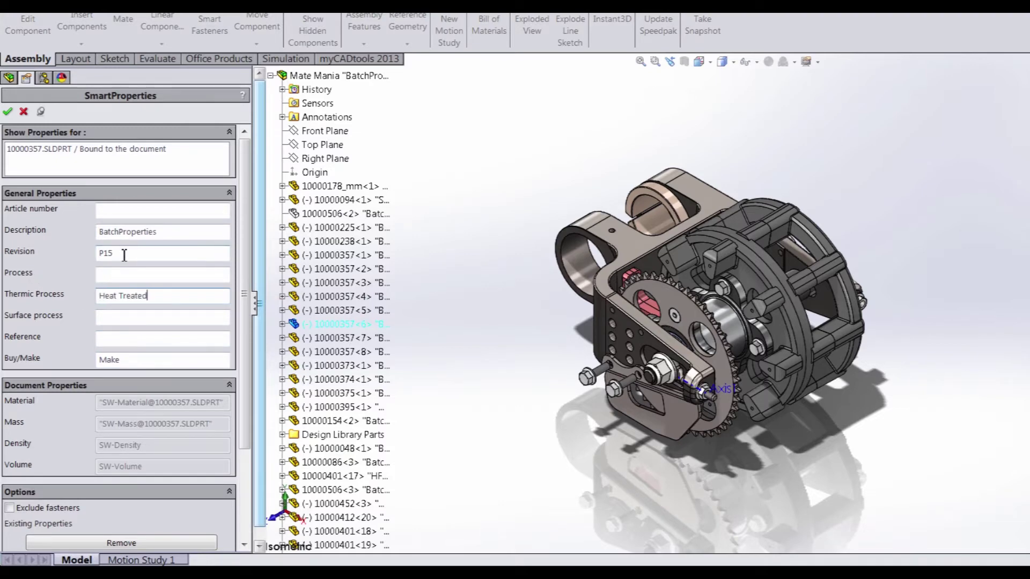
left_click_drag(115, 255, 109, 255)
type("6")
scroll(247, 290, "down", 4)
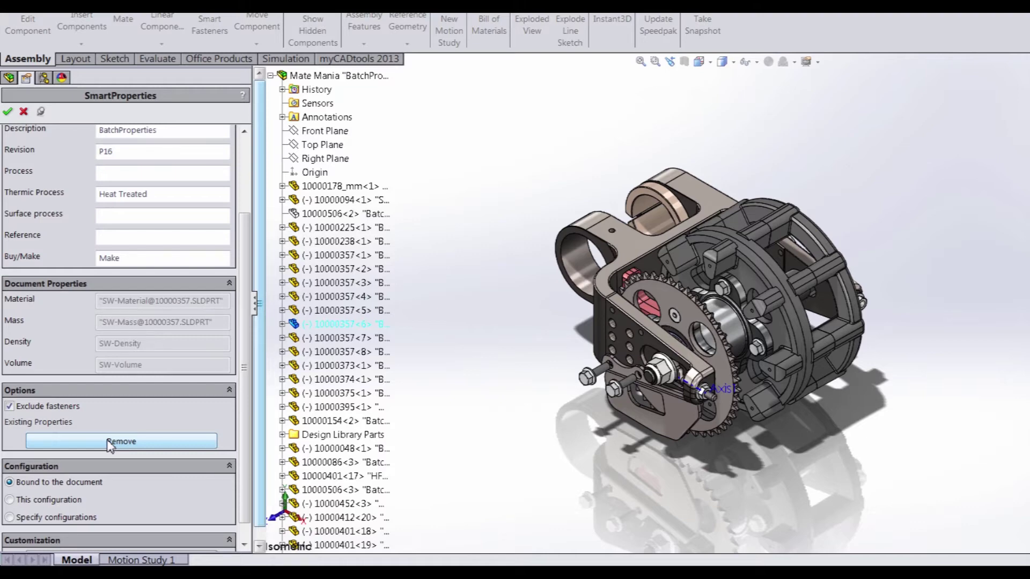
scroll(109, 443, "down", 1)
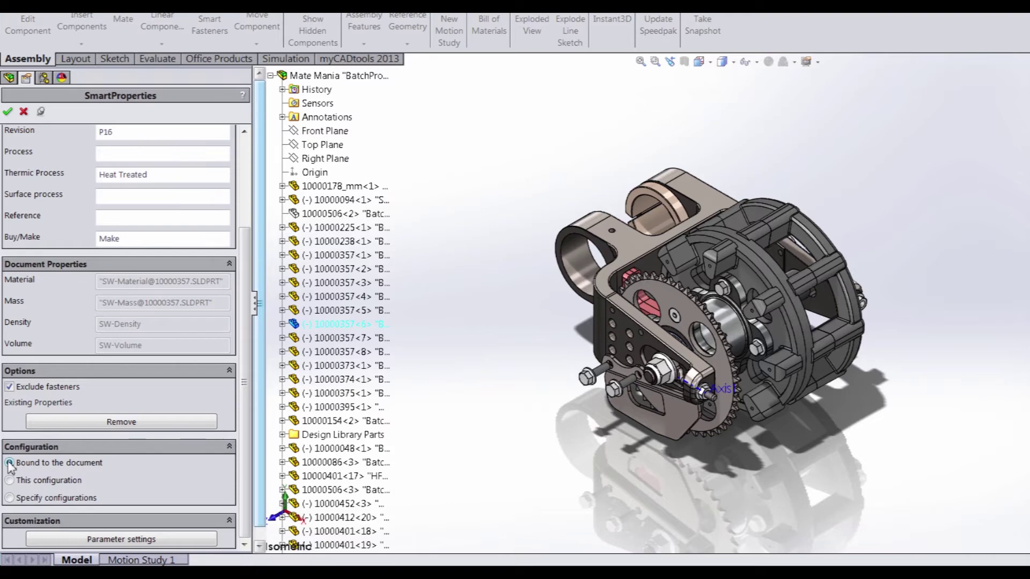
Step: Try This configuration and Specify configurations, then cancel and rebind properties to the document
left_click(10, 481)
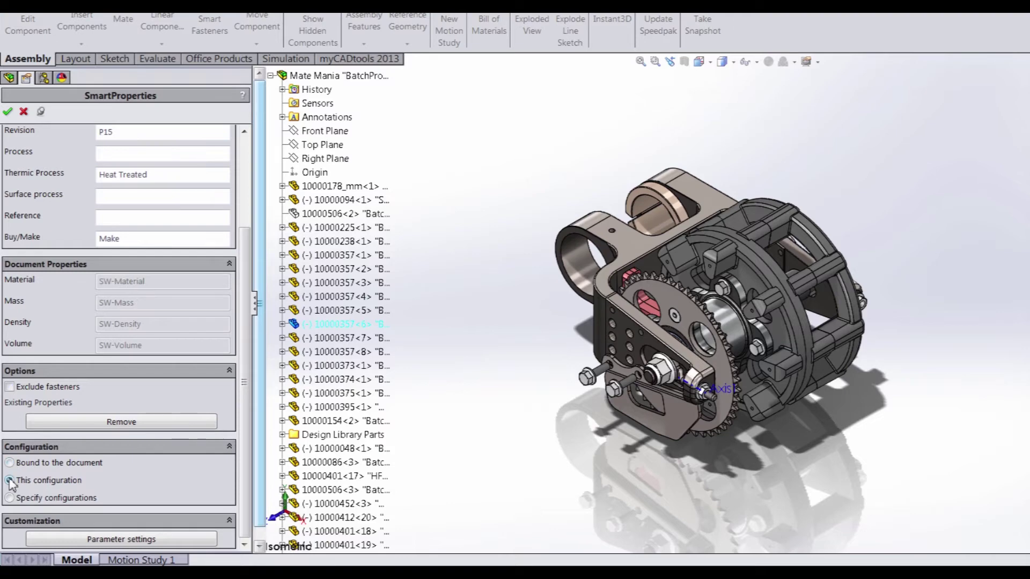
left_click(10, 499)
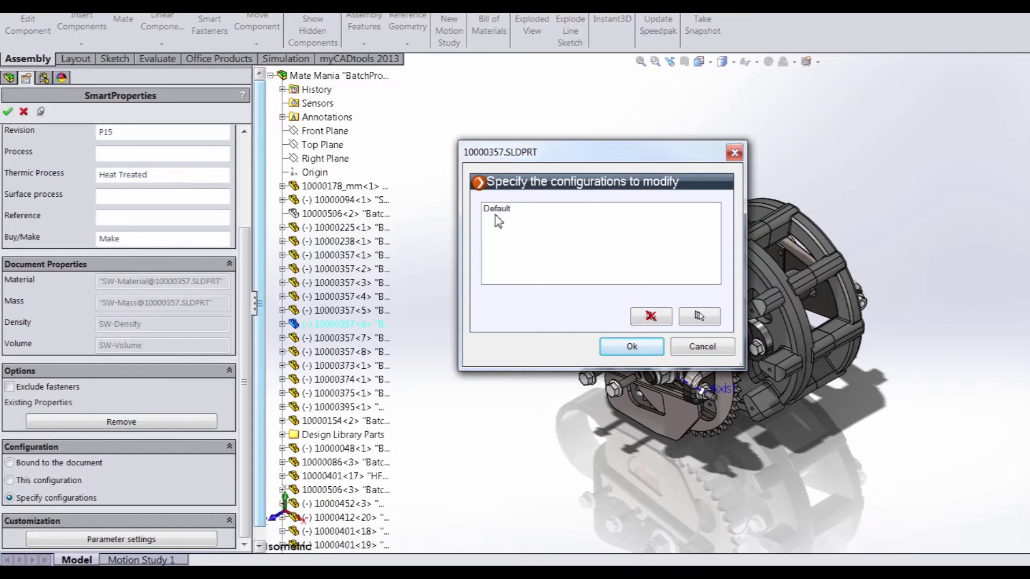
left_click(703, 347)
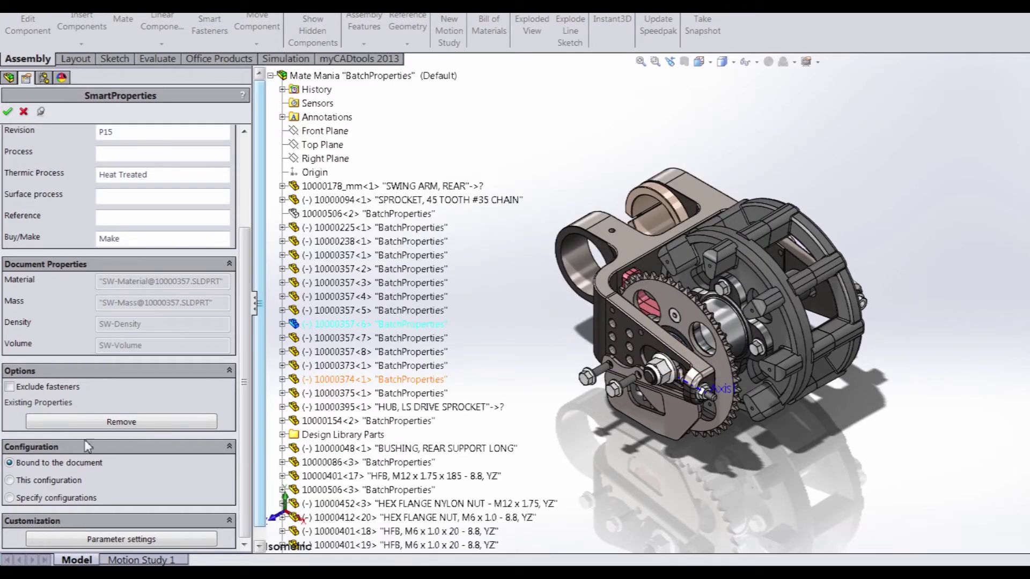
left_click(9, 463)
Step: Ctrl-select instances 1, 2 and 7 of 10000357 plus 10000373<1> in the tree
left_click(346, 257, "ctrl")
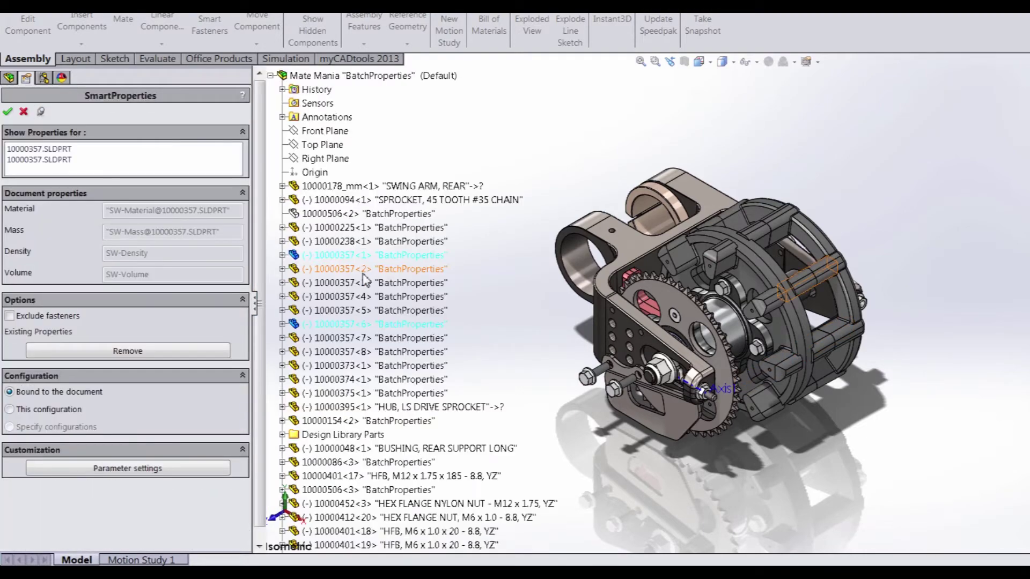
left_click(363, 271, "ctrl")
left_click(350, 366, "ctrl")
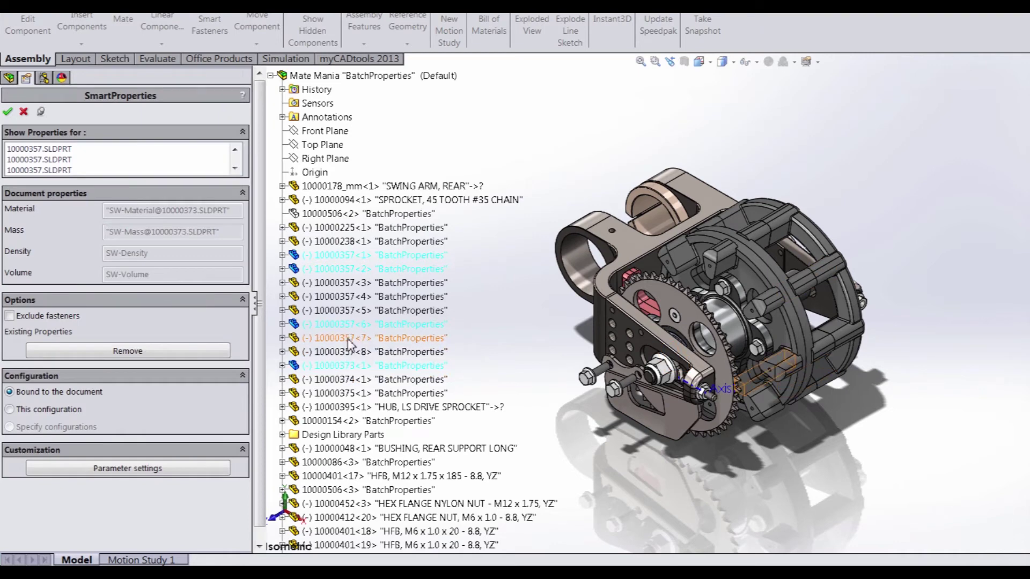
left_click(350, 338, "ctrl")
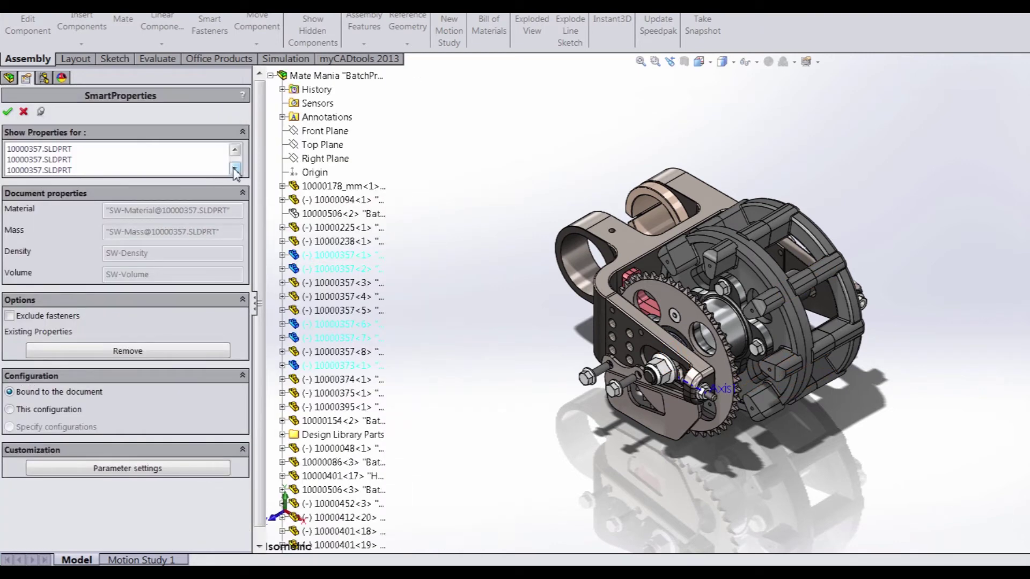
Step: Scroll the Show Properties list and bring up the SmartProperties settings file options
left_click(235, 169)
left_click(235, 169)
left_click(235, 150)
left_click(235, 150)
left_click(235, 150)
left_click(235, 150)
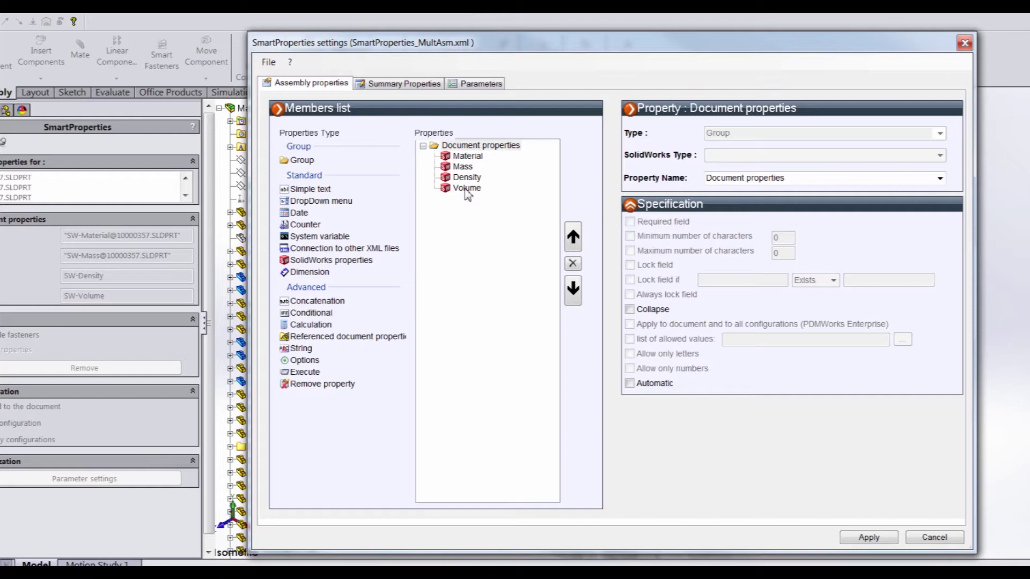
left_click(270, 62)
Step: Load the SmartProperties_prt.xml settings file and apply it to the selected parts
left_click(288, 91)
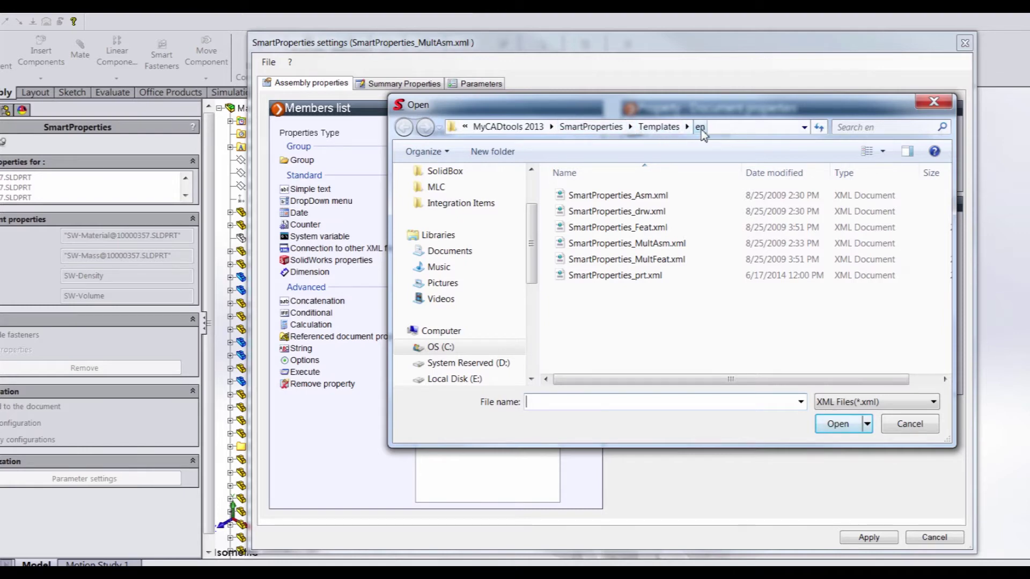
left_click(607, 277)
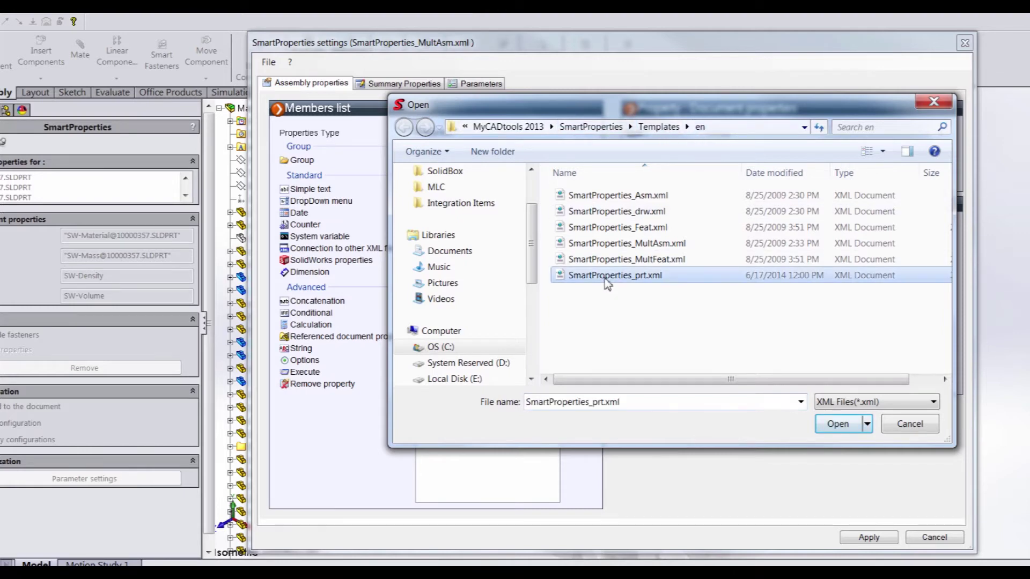
left_click(833, 425)
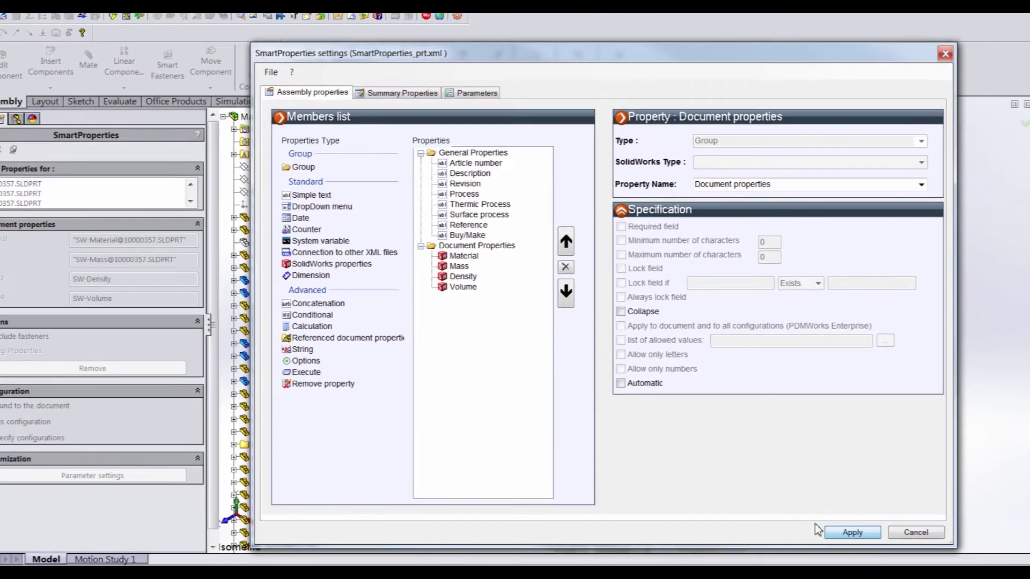
left_click(861, 538)
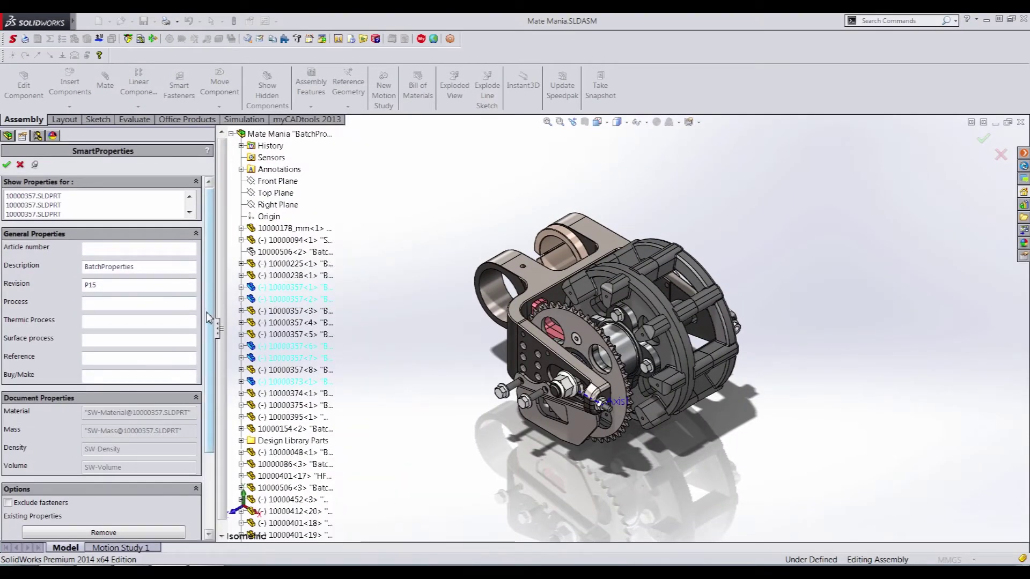
Step: Give the selected parts Thermic Process Heat Treated, Buy/Make Make and Revision P16
scroll(150, 303, "down", 1)
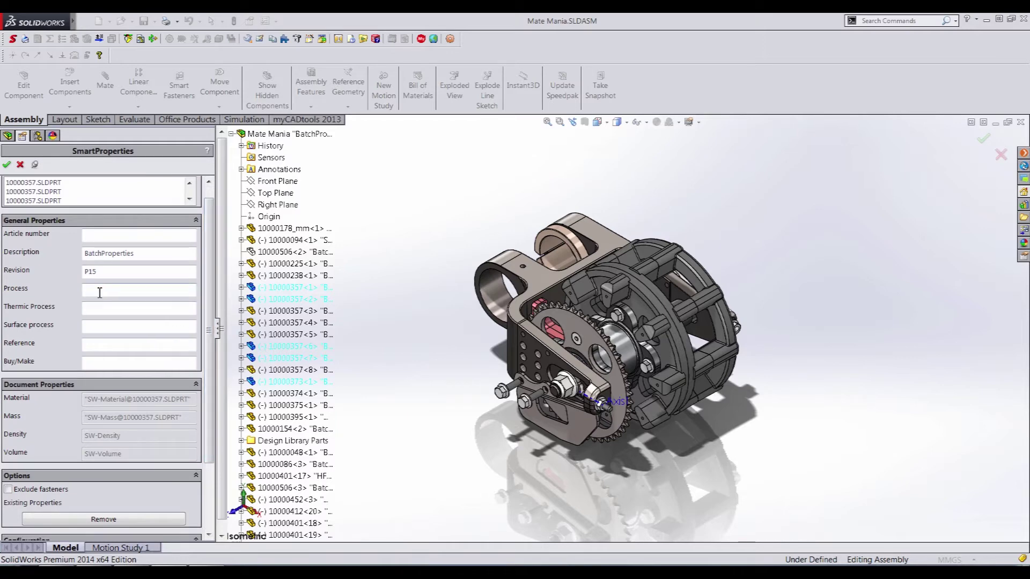
left_click(98, 310)
type("Hea")
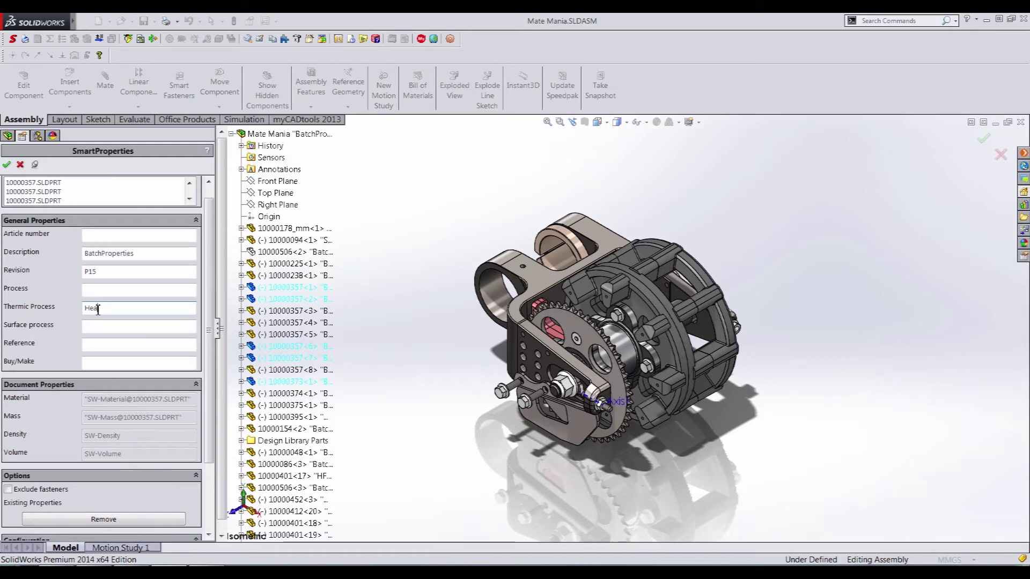
type("t Treated")
left_click(97, 362)
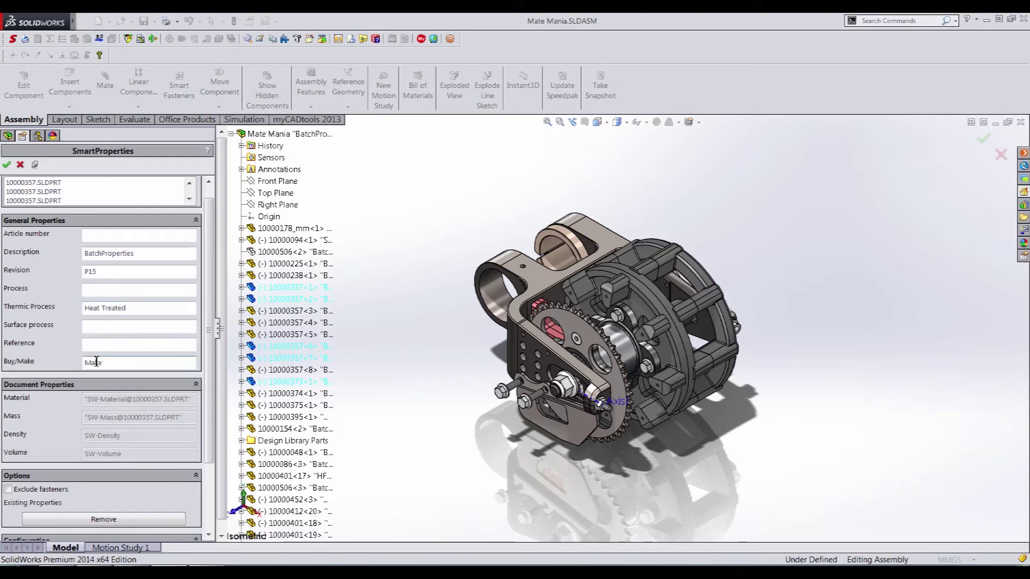
left_click(93, 273)
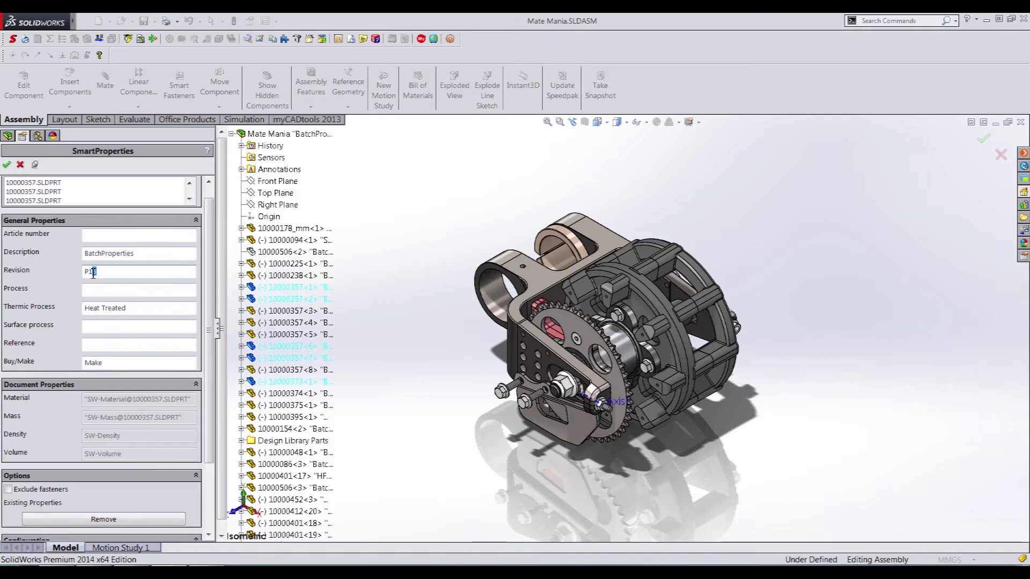
left_click(6, 165)
left_click(20, 164)
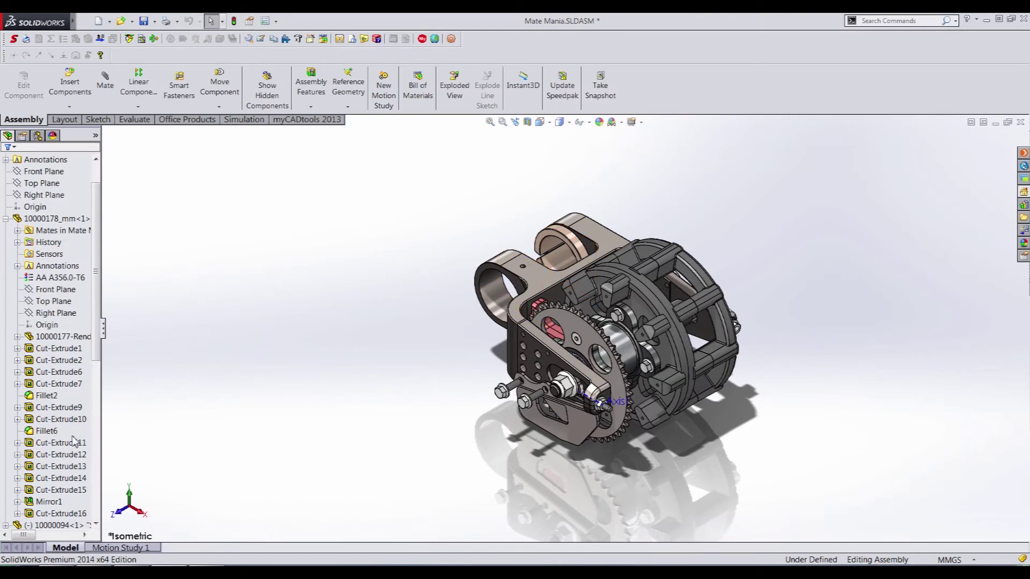
Step: Open part 10000357 in its own window from component 10000357<4>
scroll(73, 456, "down", 4)
right_click(71, 468)
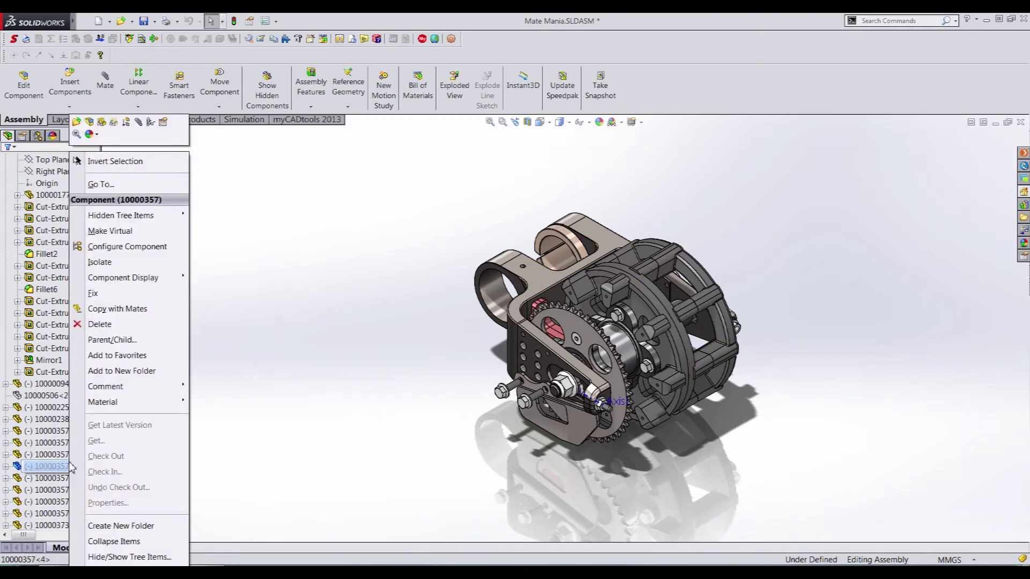
left_click(79, 124)
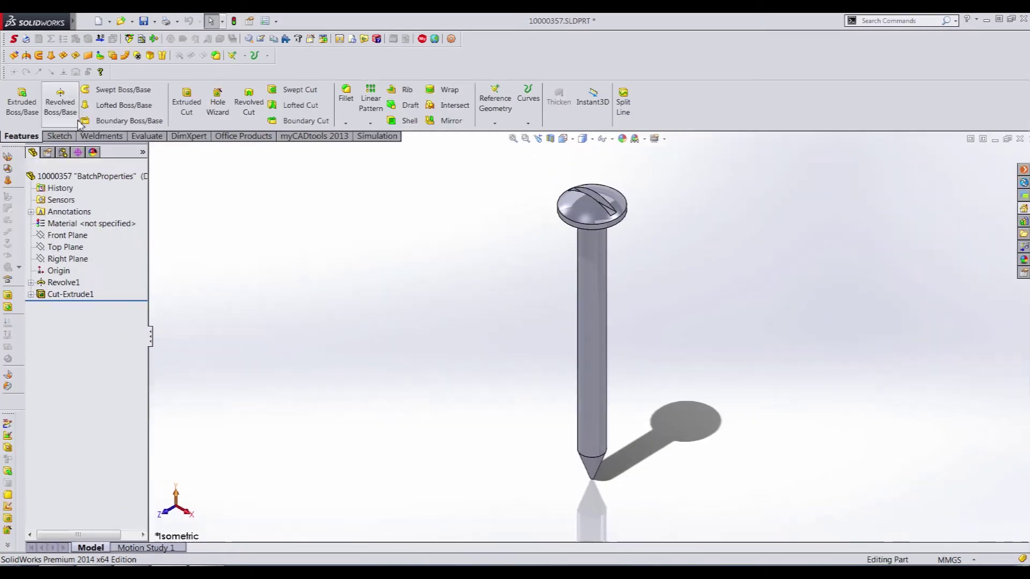
Step: Check part 10000357's custom properties show P16, Heat Treated and Make, then save and close it
left_click(85, 21)
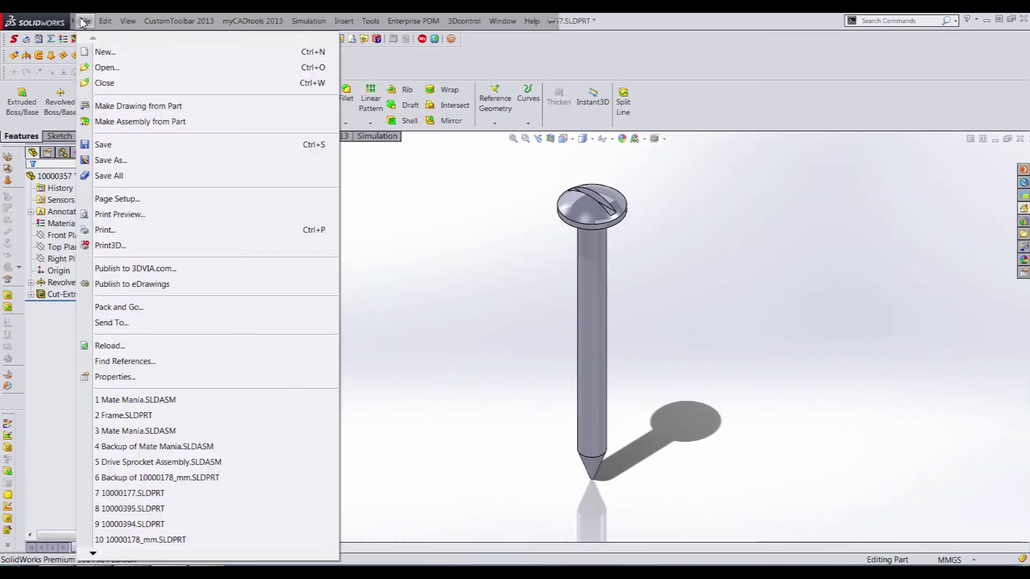
left_click(122, 379)
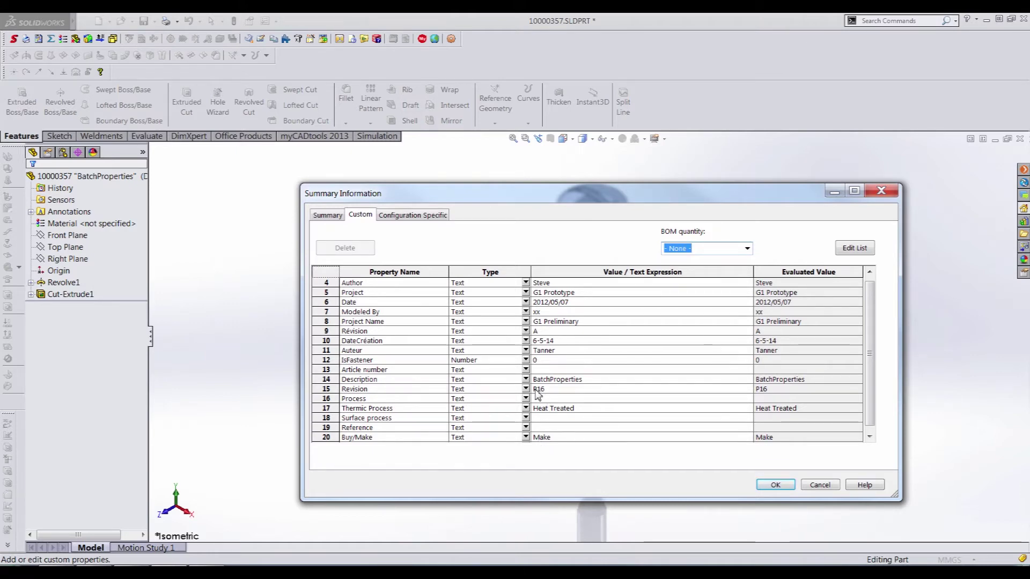
left_click(772, 484)
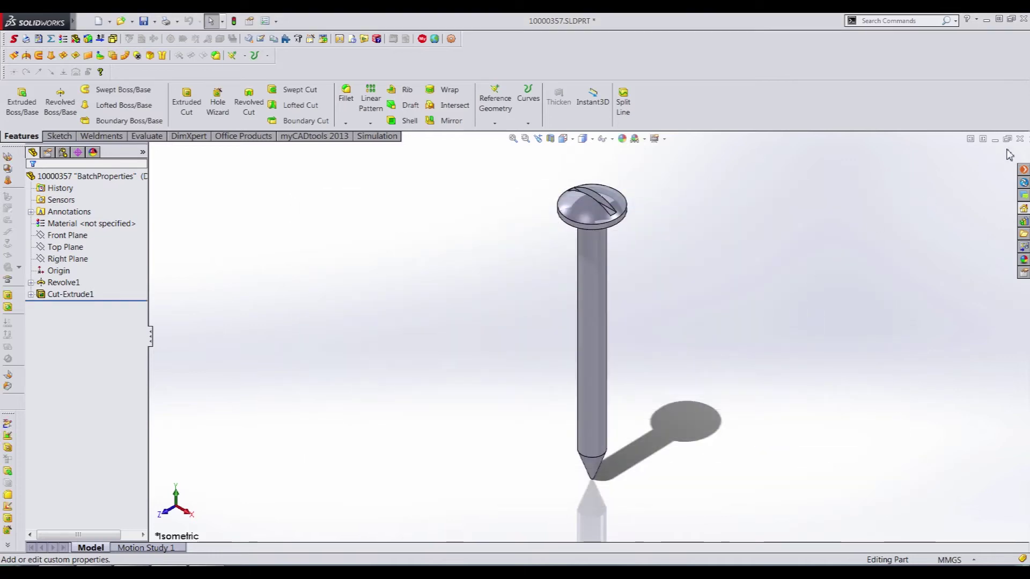
left_click(1020, 138)
left_click(521, 297)
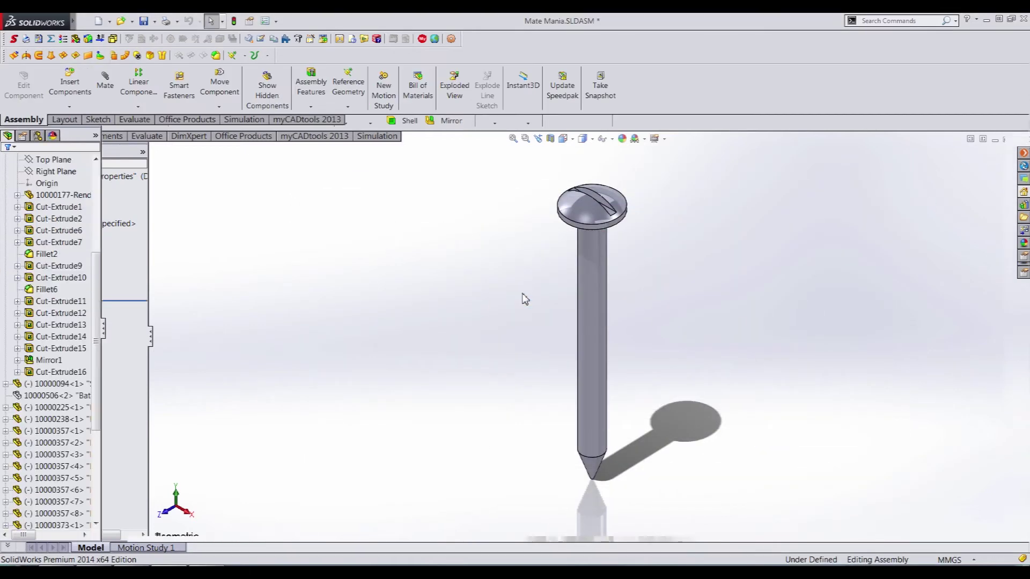
Step: In the assembly SmartProperties settings, add a Simple text property named Date
left_click(16, 40)
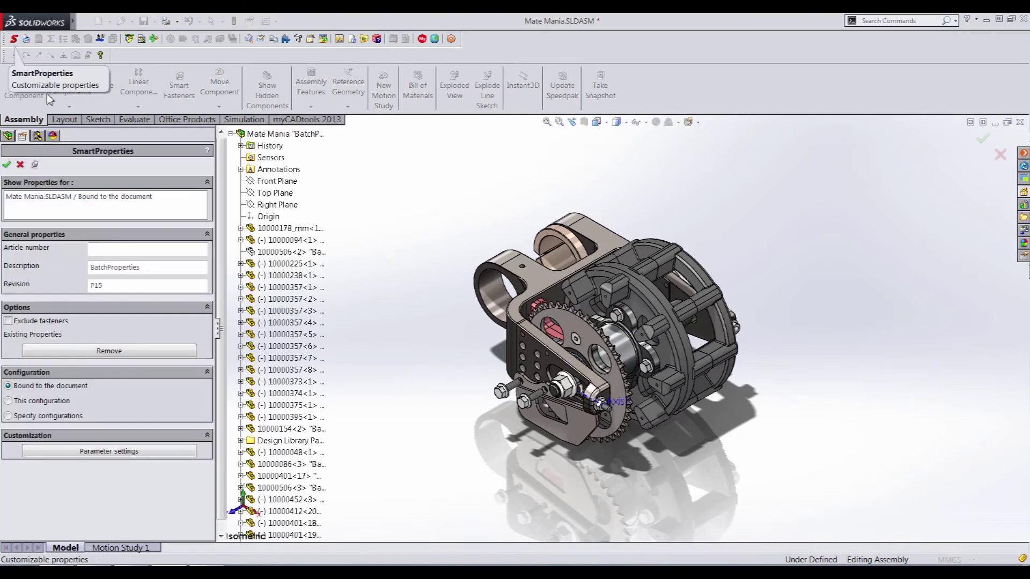
left_click(117, 452)
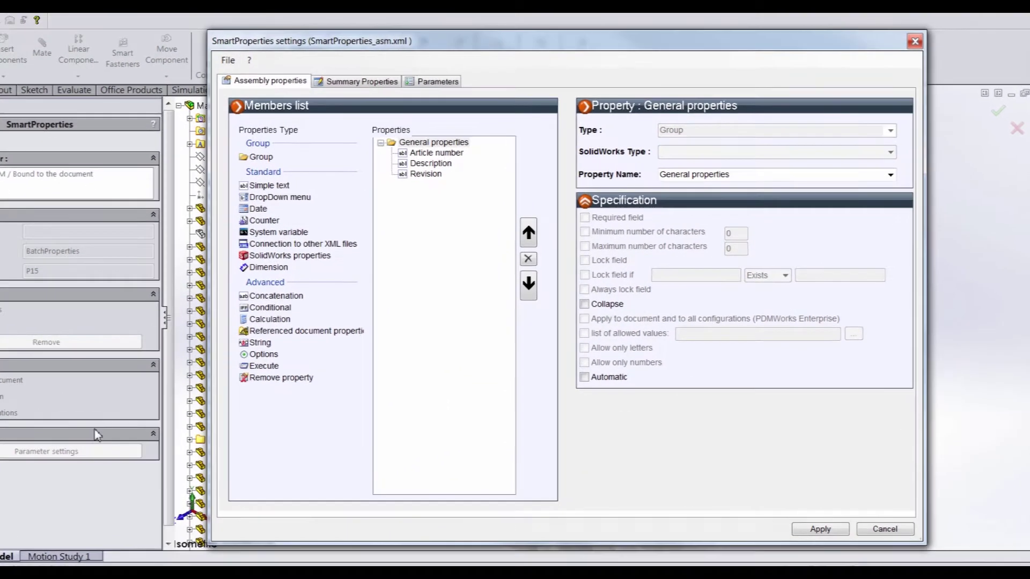
left_click_drag(268, 185, 408, 187)
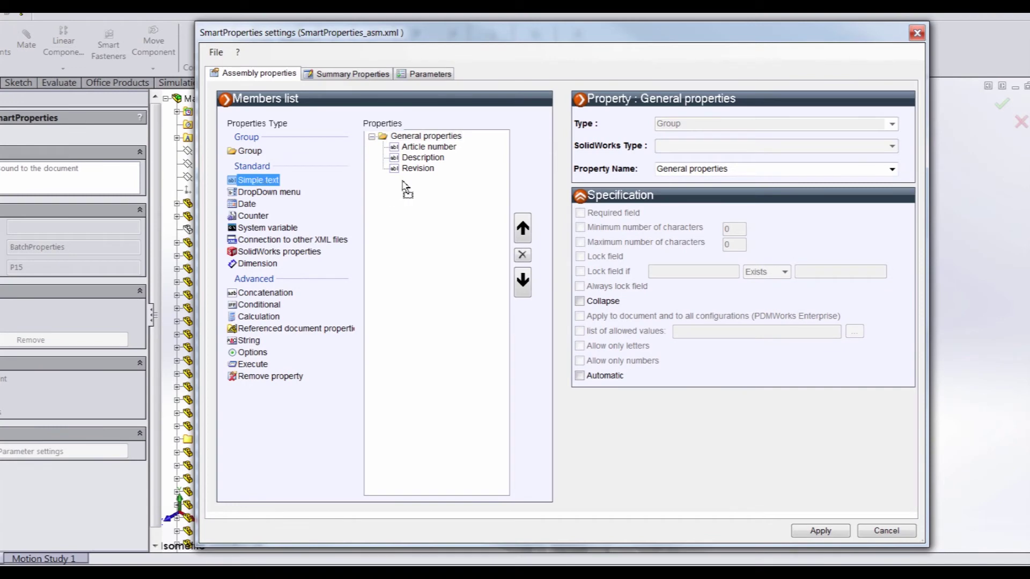
left_click(708, 170)
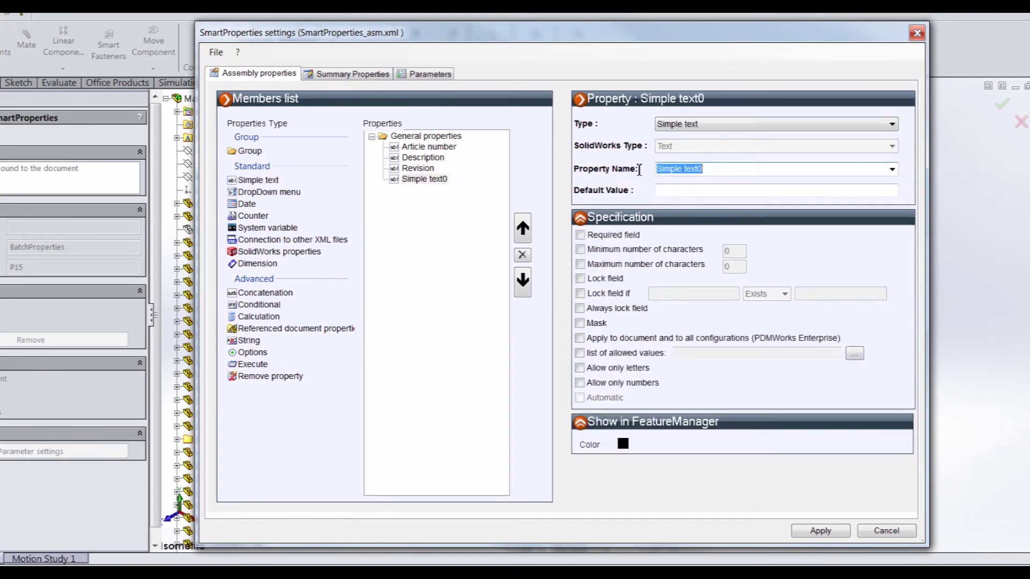
type("Date")
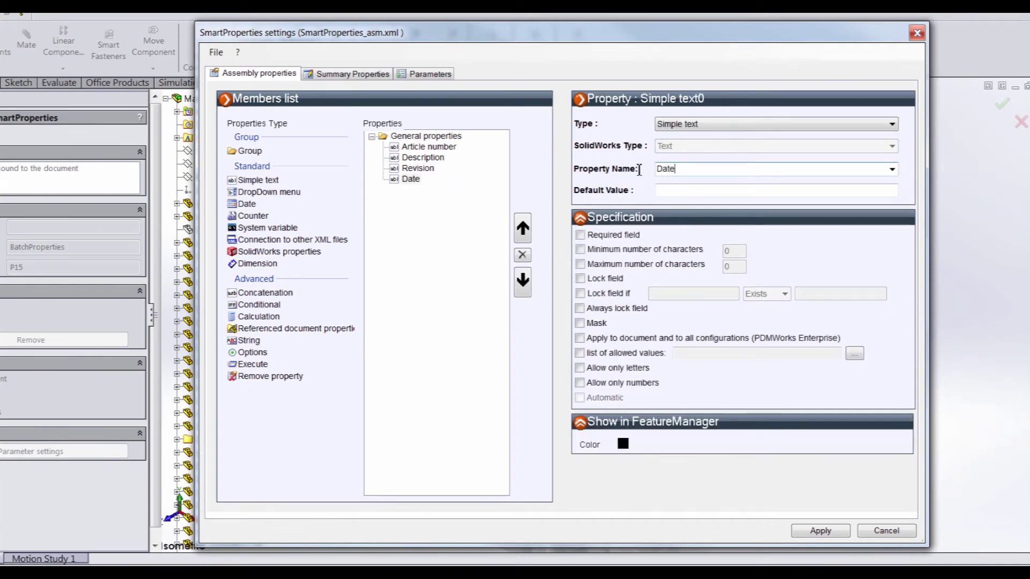
Step: Add a Finish drop-down property with Metals as its default value
left_click_drag(271, 194, 412, 200)
left_click(713, 169)
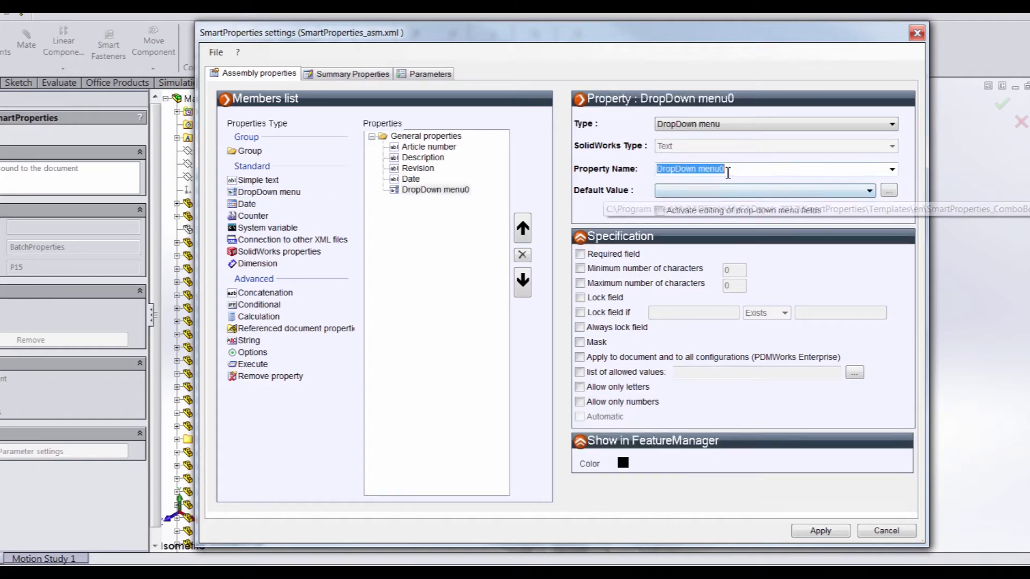
type("Finish")
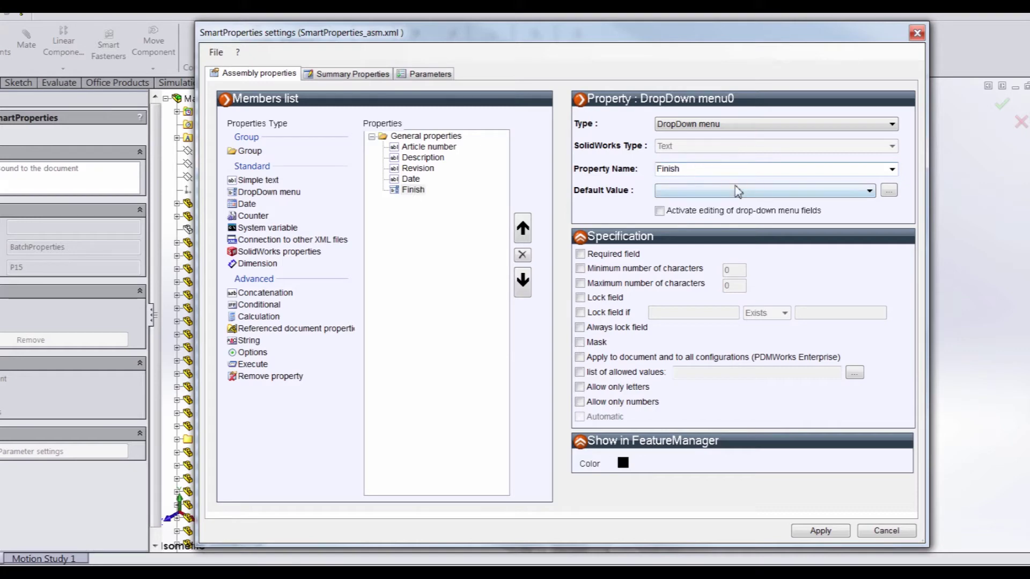
left_click(738, 191)
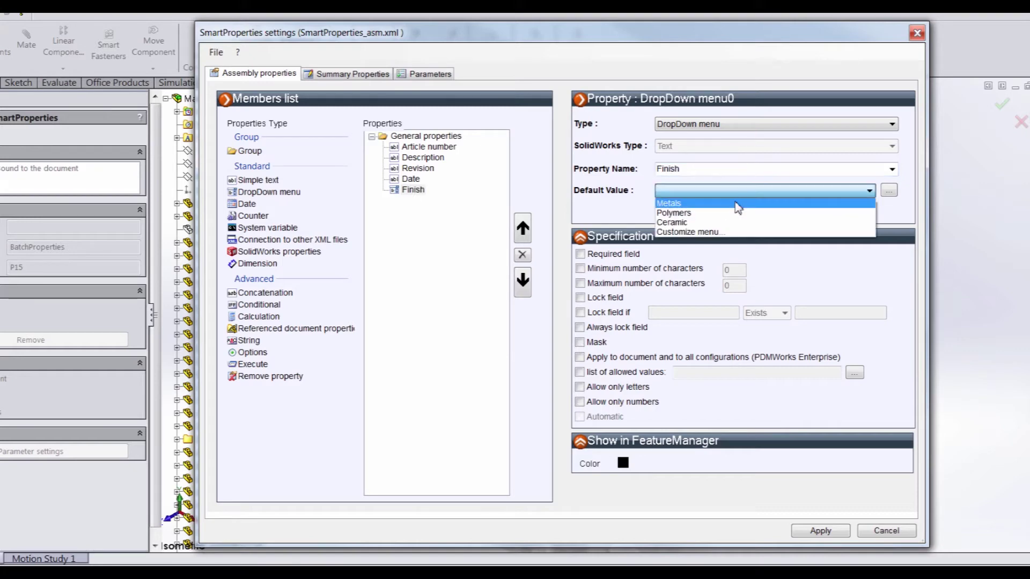
left_click(736, 202)
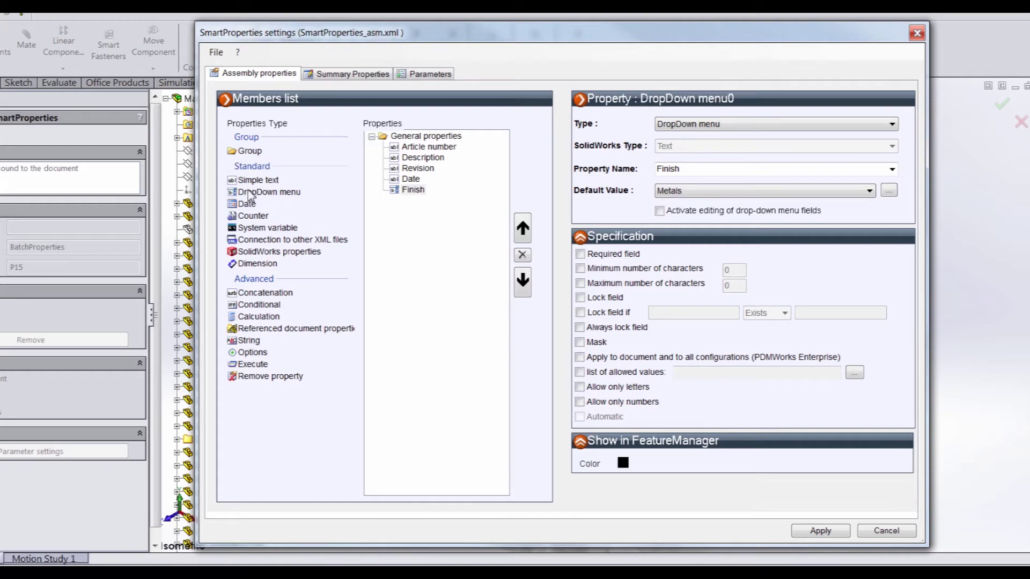
Step: Add another Simple text property named Example to the template
left_click_drag(252, 180, 412, 212)
left_click(676, 169)
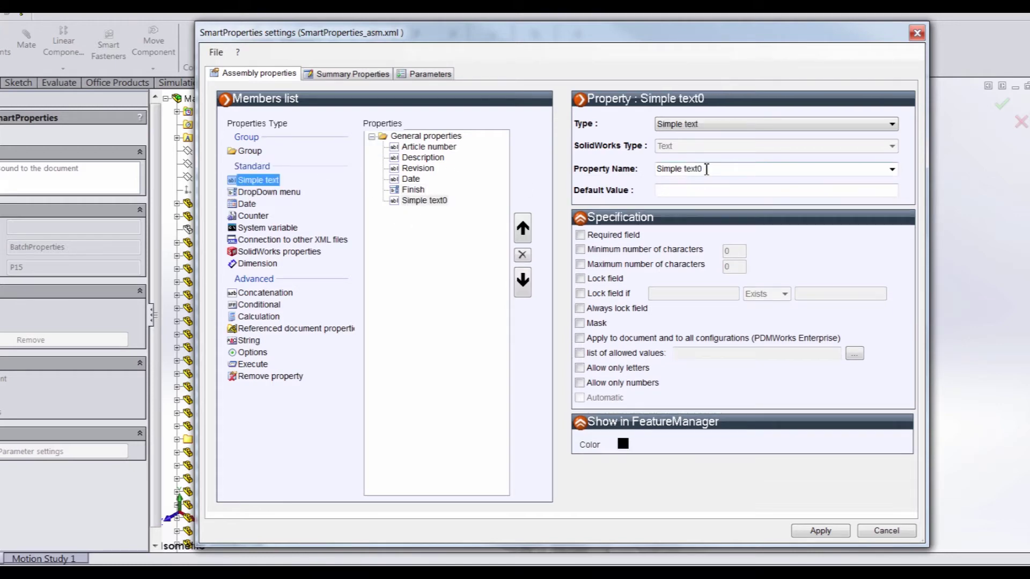
key("ctrl+a")
type("Examp")
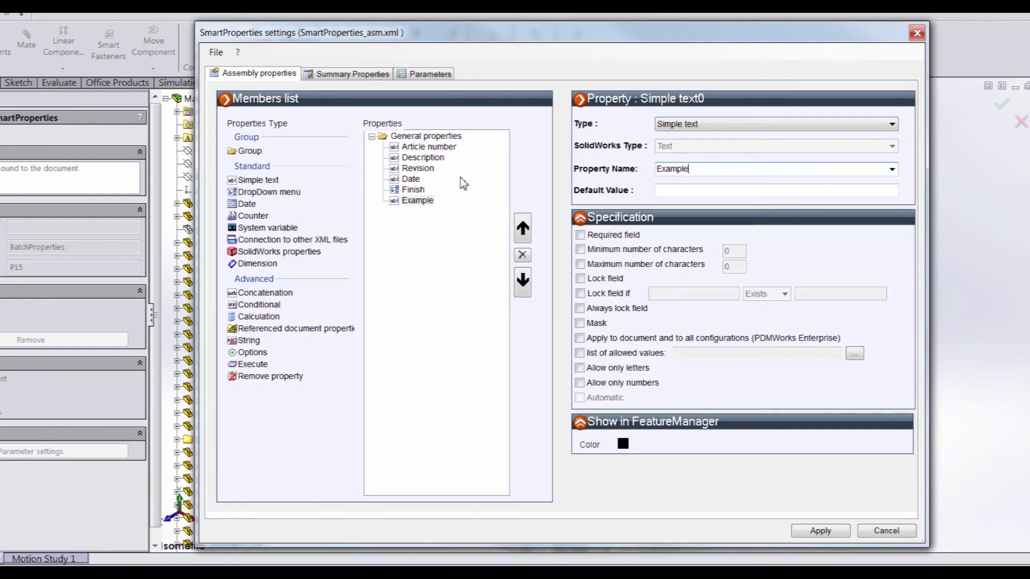
left_click(216, 52)
Step: Save the SmartProperties template under the new name Example and close the settings
left_click(239, 110)
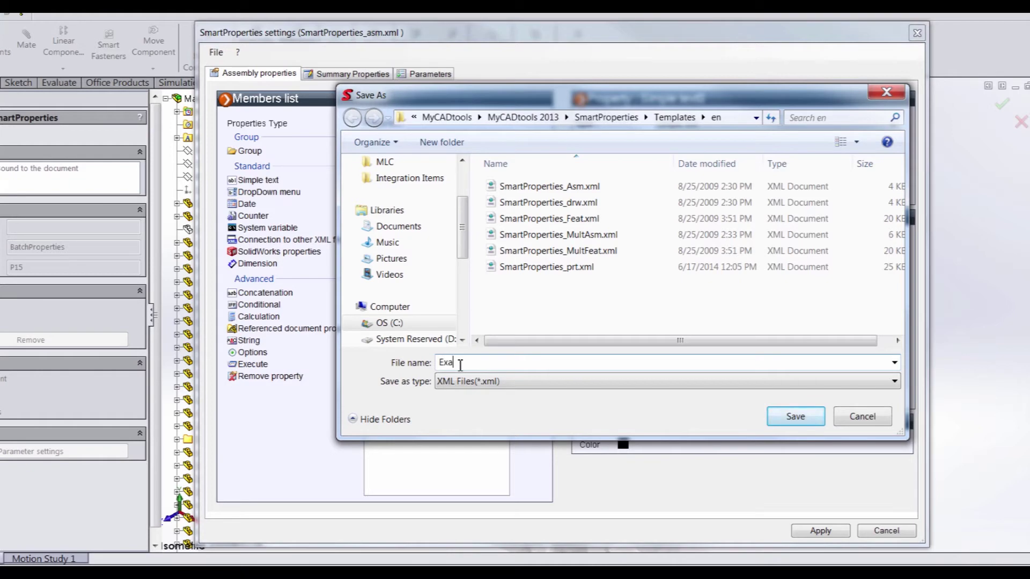
type("Example")
left_click(794, 418)
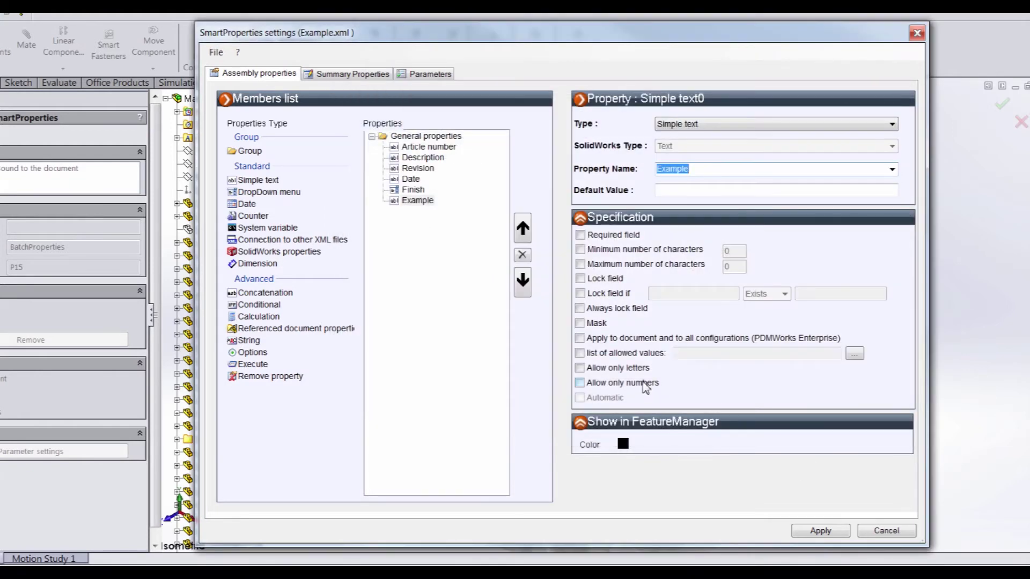
left_click(884, 531)
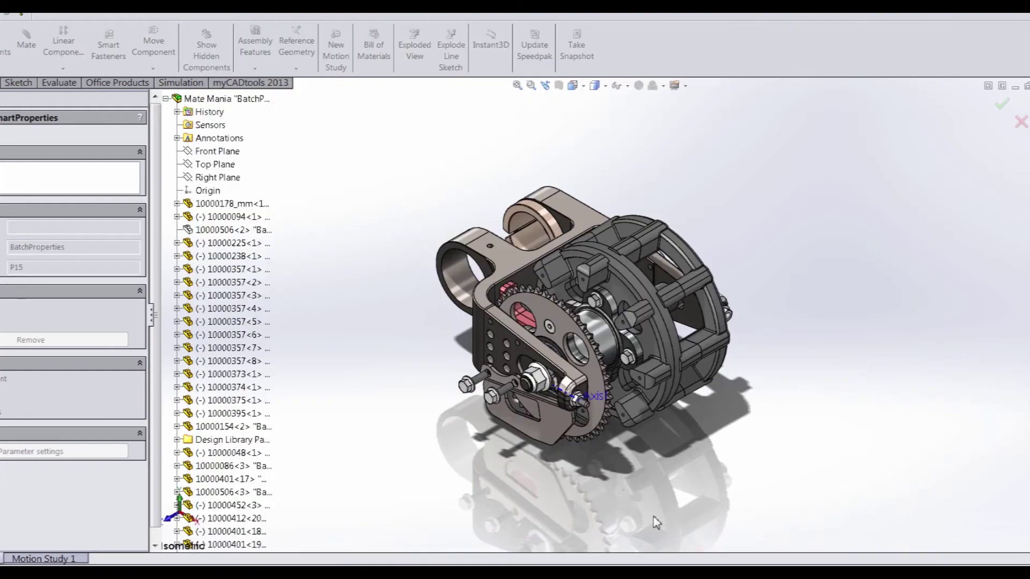
Step: Load the Example.xml template back into the SmartProperties settings and apply it
left_click(38, 457)
left_click(216, 52)
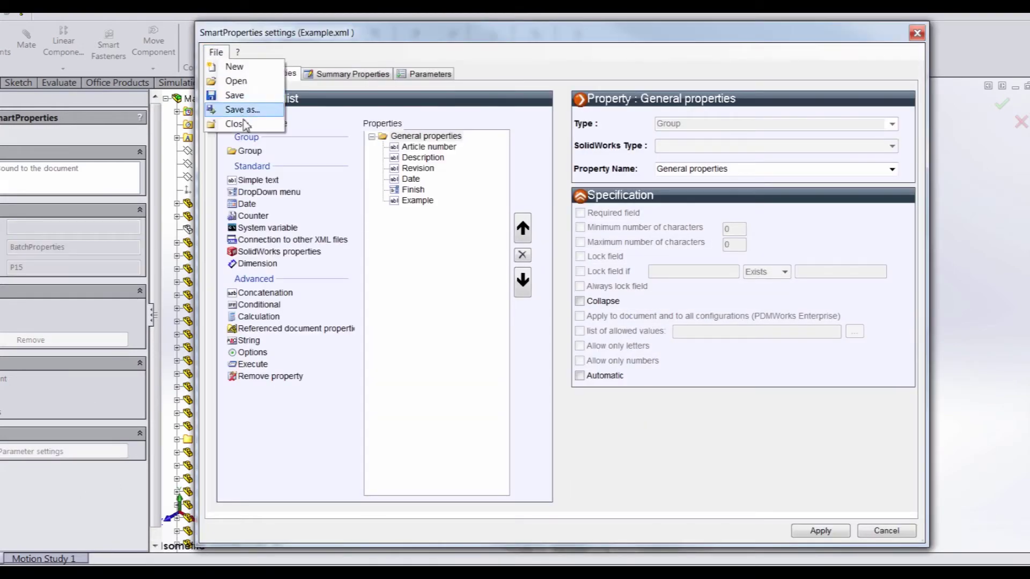
left_click(233, 81)
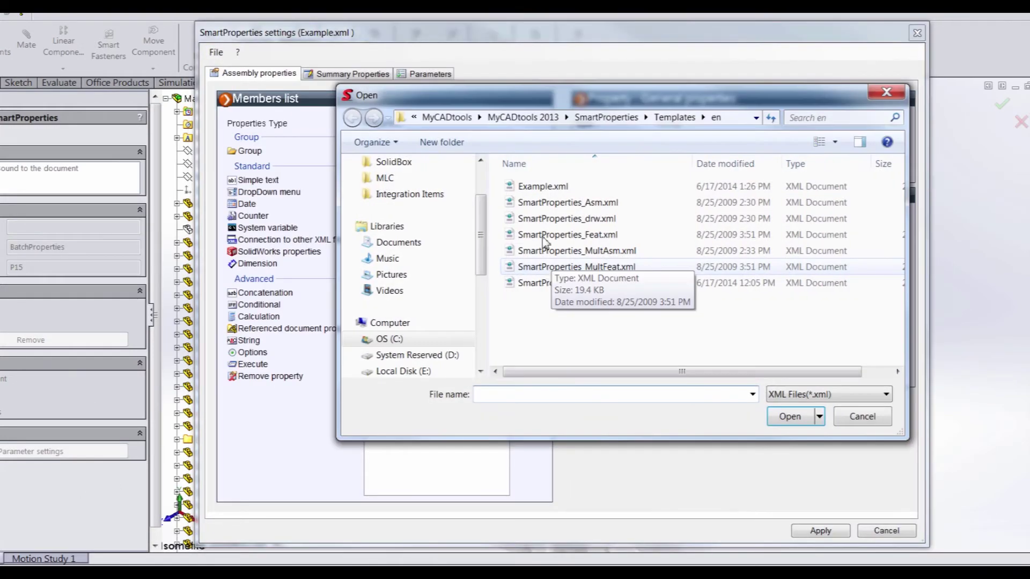
double_click(543, 187)
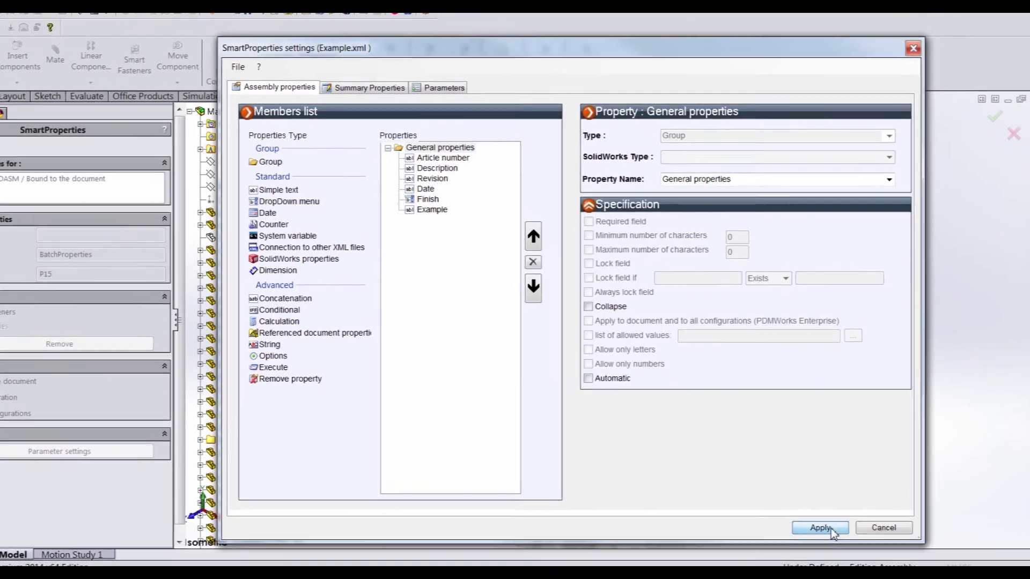
left_click(820, 530)
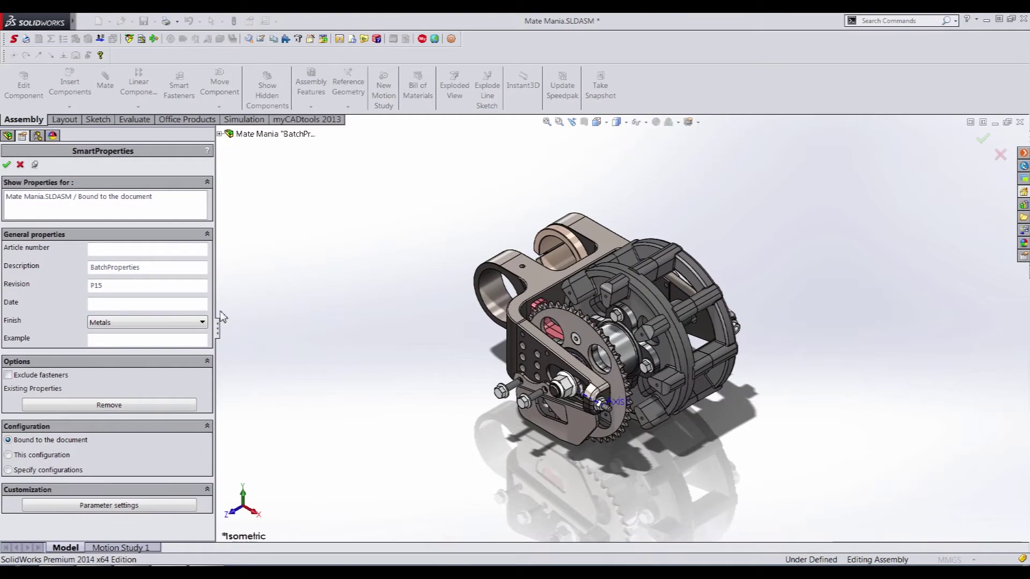
Step: Enter Date 6/17/14 and Example value 'example' in SmartProperties and accept them
left_click(105, 303)
type("6/17/14")
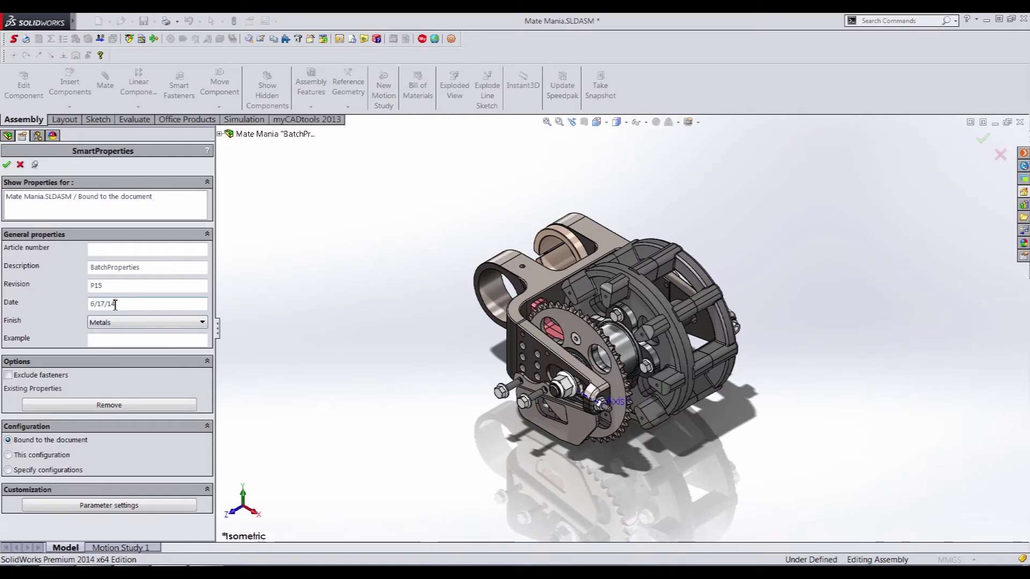
left_click(108, 343)
type("ex")
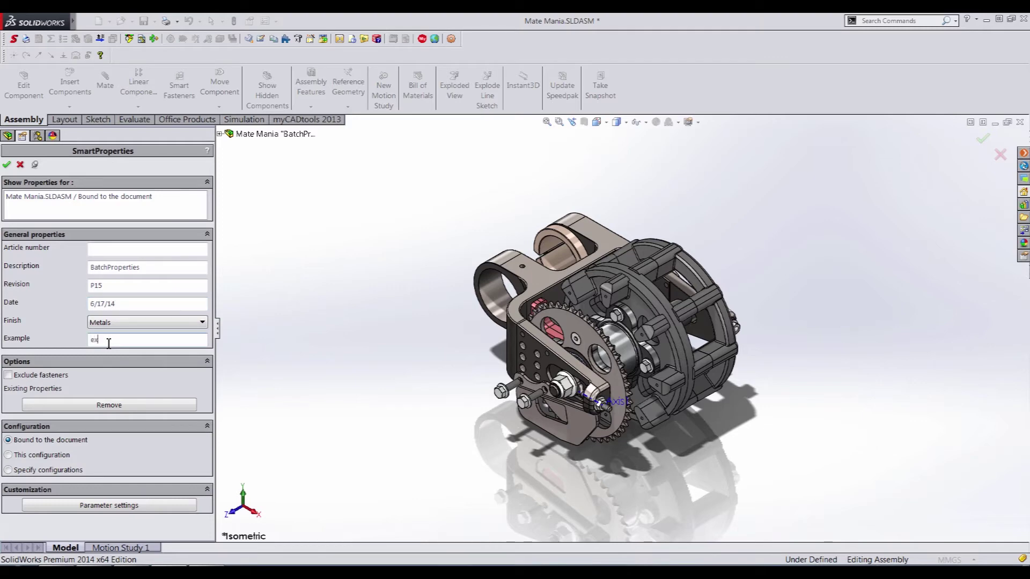
type("ample")
left_click(6, 165)
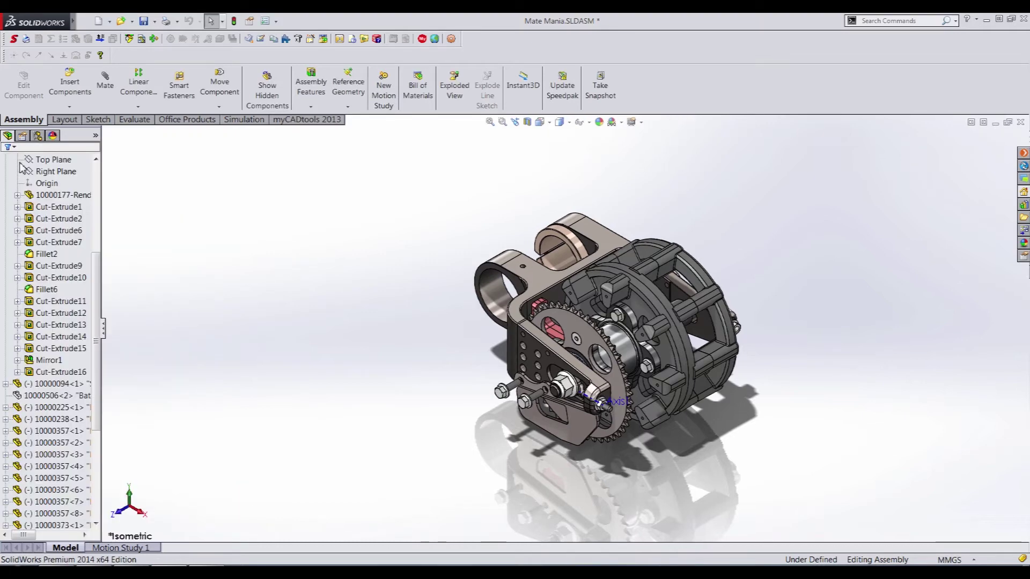
Step: Review the assembly's custom property values in File > Properties, then open and close SmartProperties
left_click(85, 21)
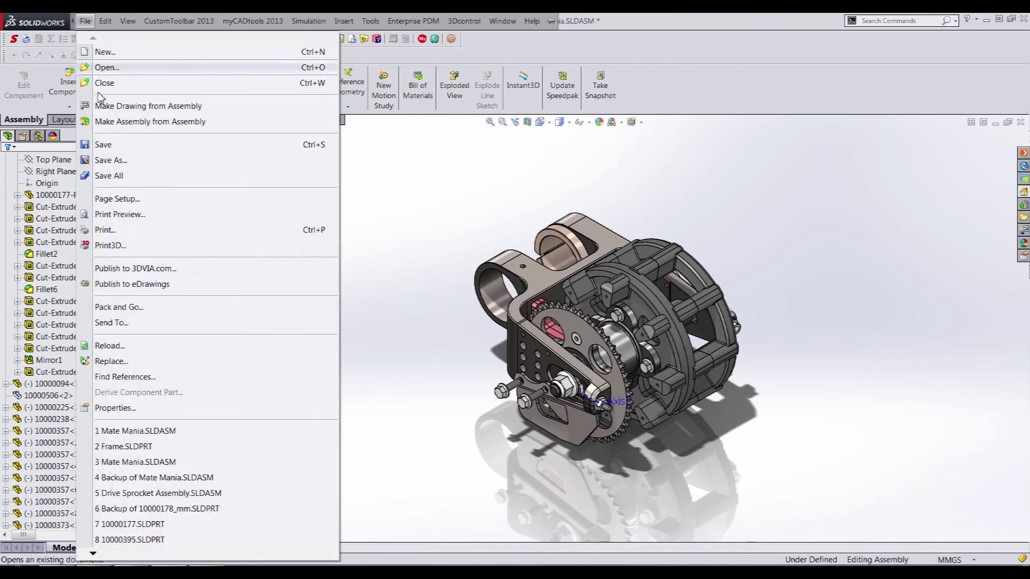
left_click(137, 407)
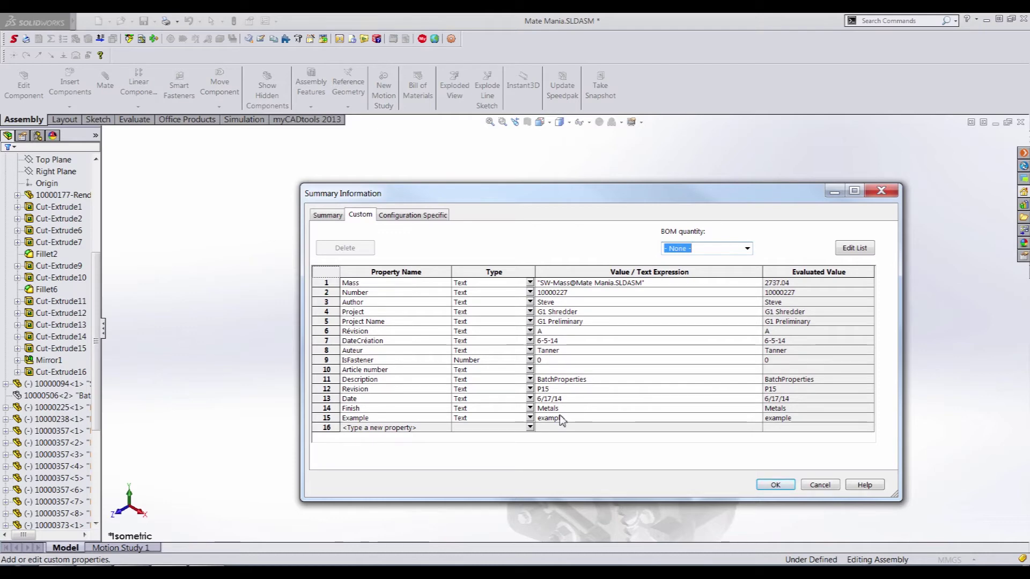
left_click(788, 485)
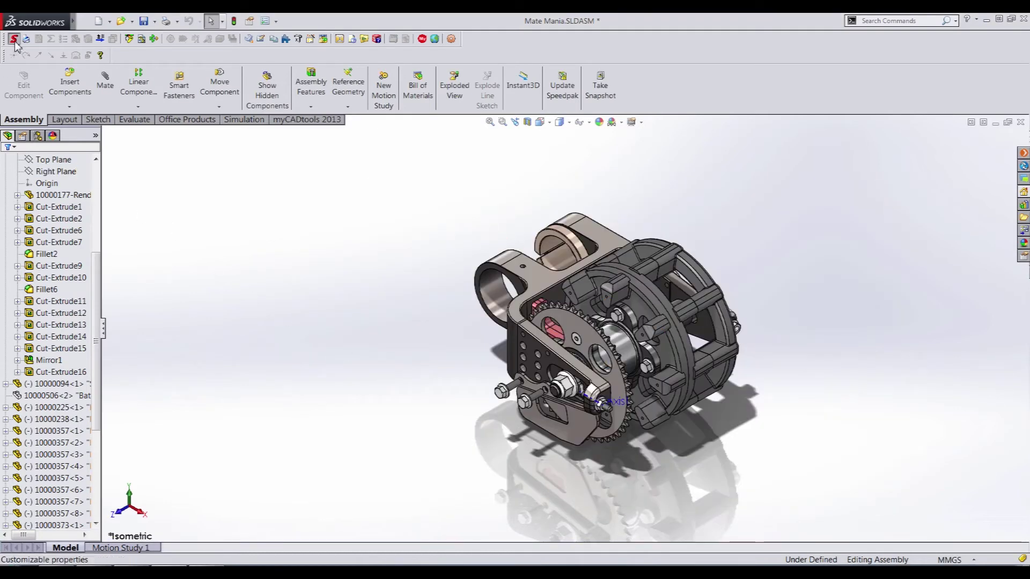
left_click(14, 41)
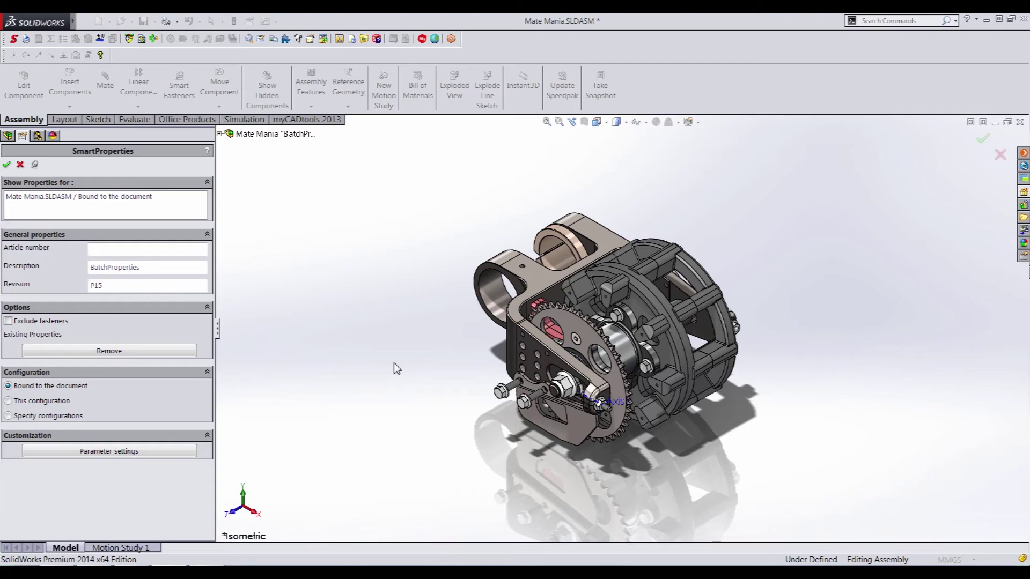
left_click(20, 165)
Step: Check the assembly's custom properties list once more and reopen the SmartProperties panel
mouse_move(38, 22)
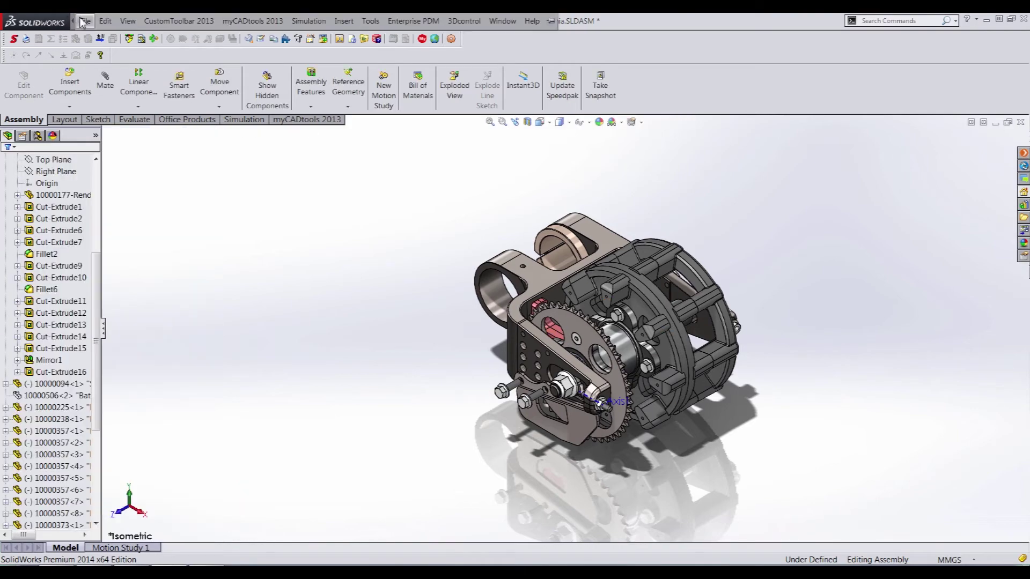
left_click(84, 21)
left_click(115, 409)
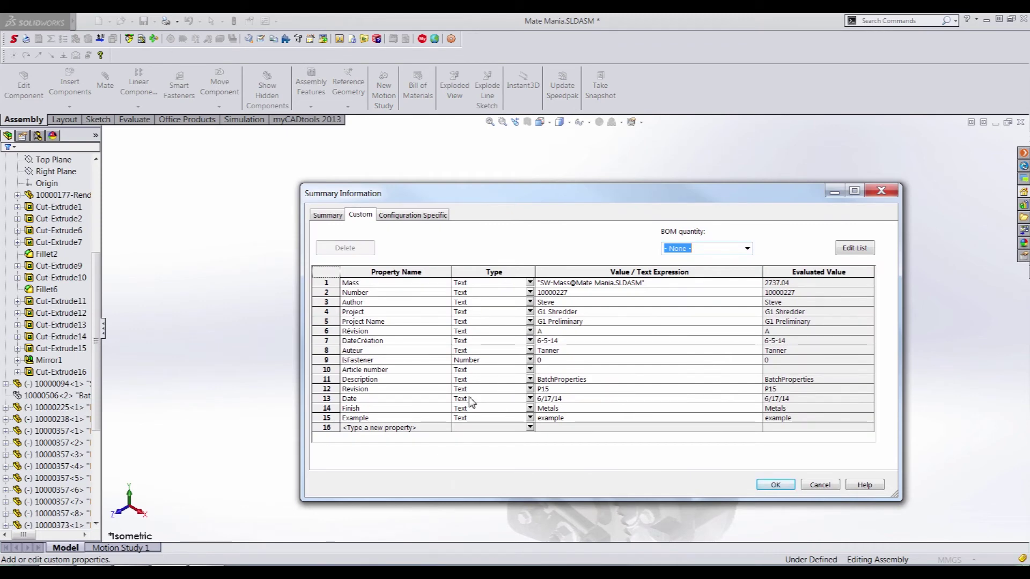
left_click(820, 485)
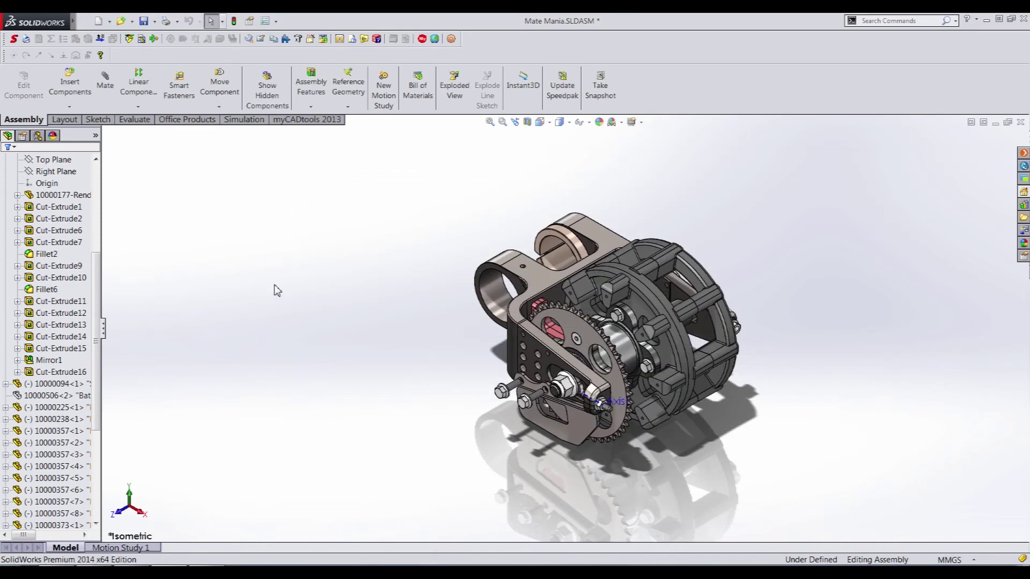
left_click(15, 42)
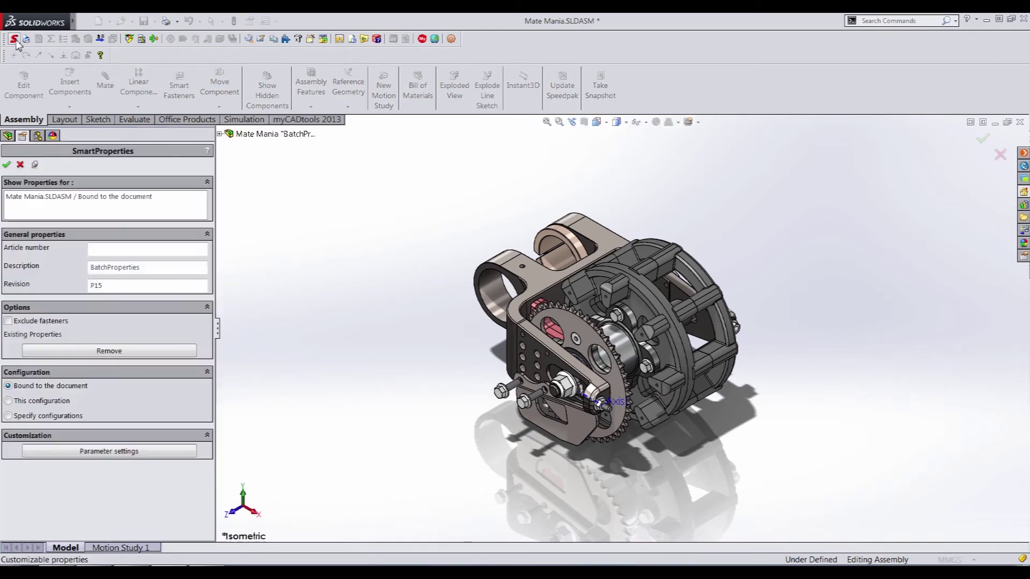
Step: Remove all properties from the document and all configurations, then close SmartProperties
left_click(110, 358)
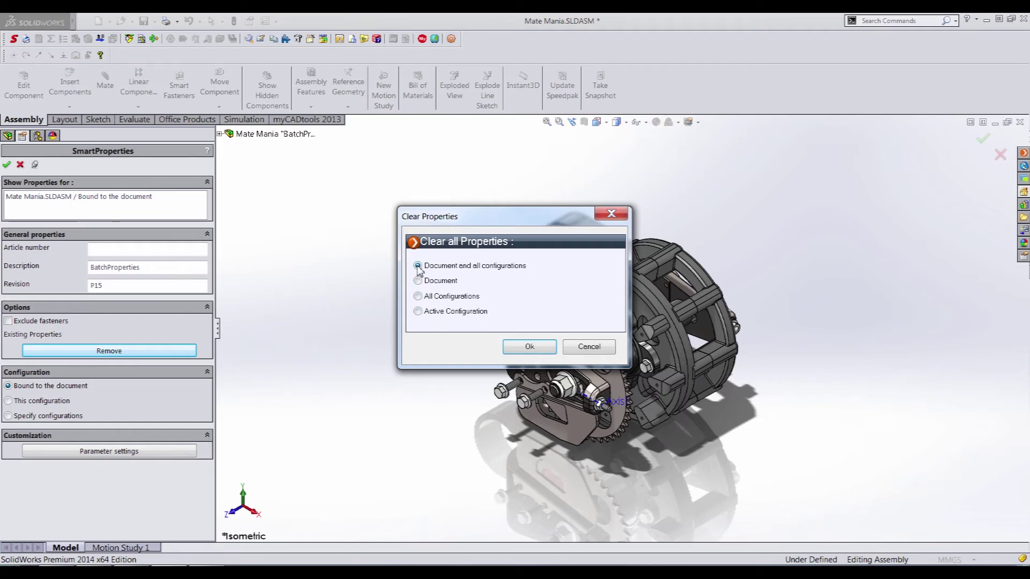
left_click(529, 346)
left_click(20, 164)
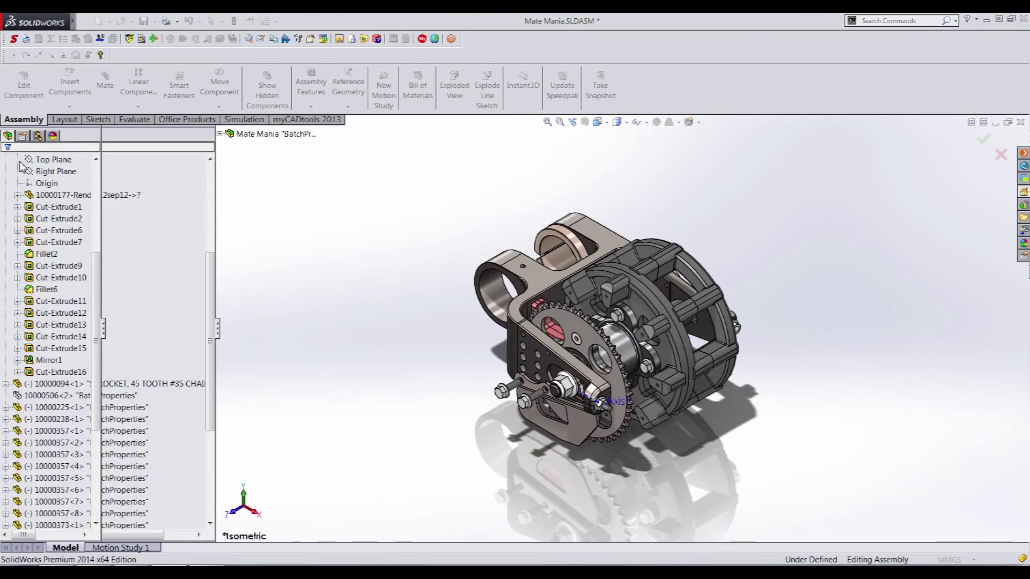
Step: Confirm the Custom and Configuration Specific property tabs of the assembly are now empty
left_click(85, 21)
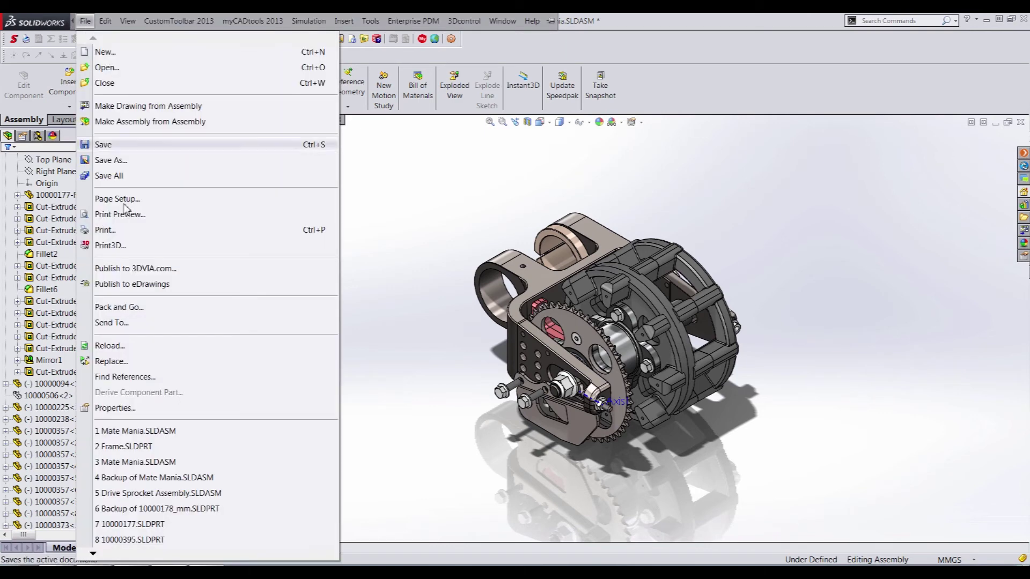
left_click(143, 408)
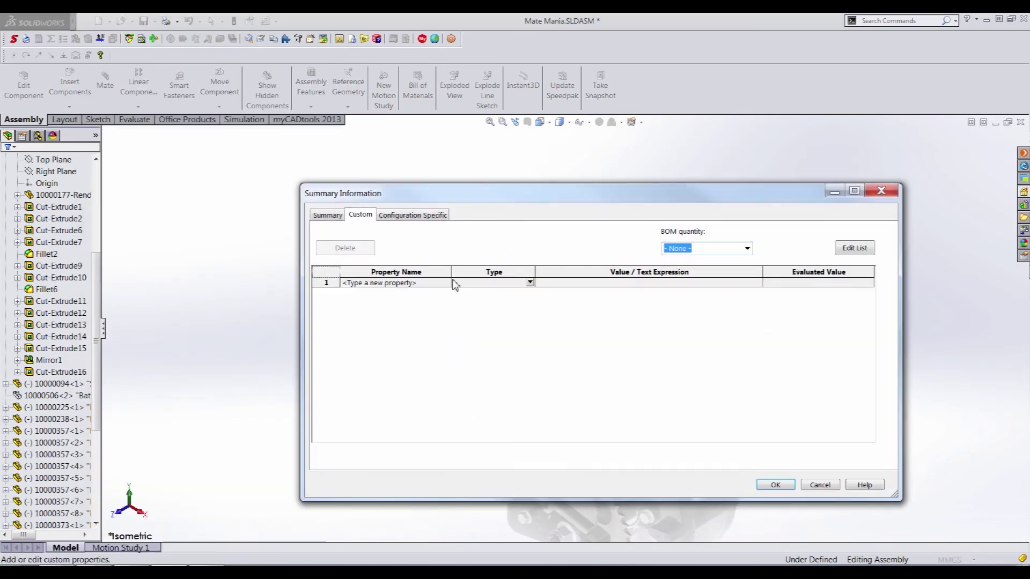
left_click(424, 215)
left_click(367, 216)
left_click(405, 216)
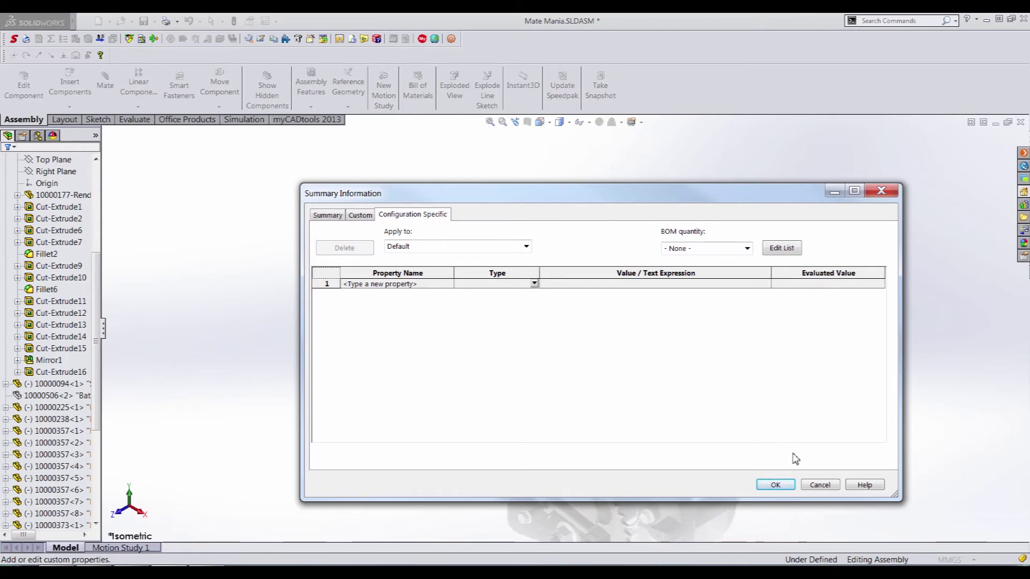
left_click(819, 485)
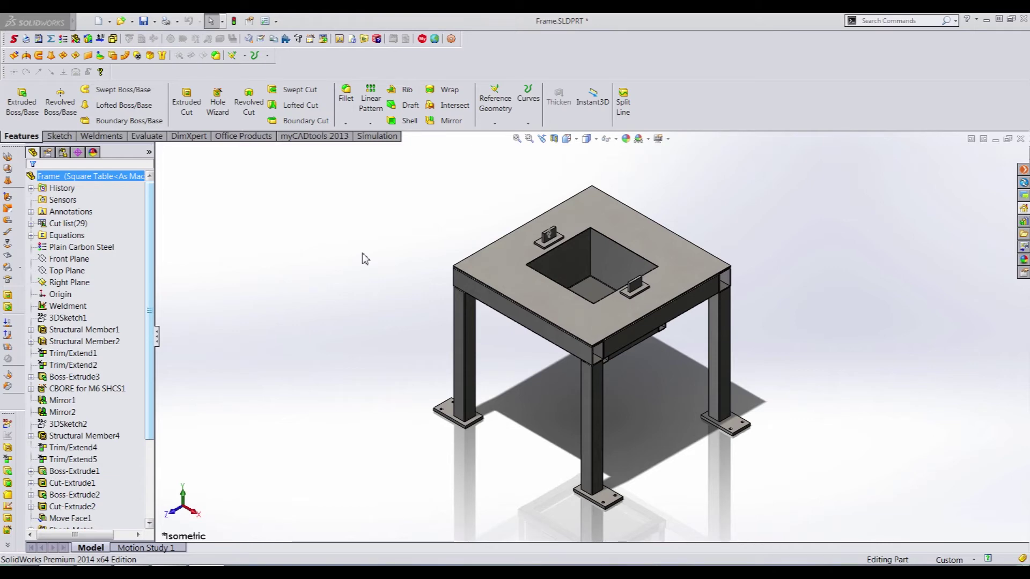
Step: Open SmartProperties bound to the Frame document and expand its flyout feature tree
left_click(14, 38)
left_click(84, 214)
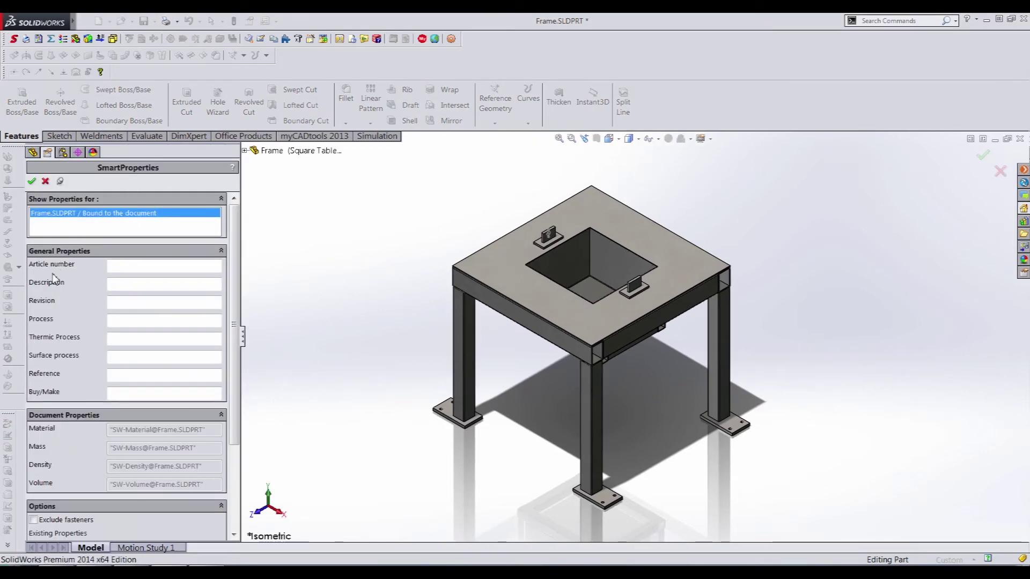
scroll(239, 291, "down", 3)
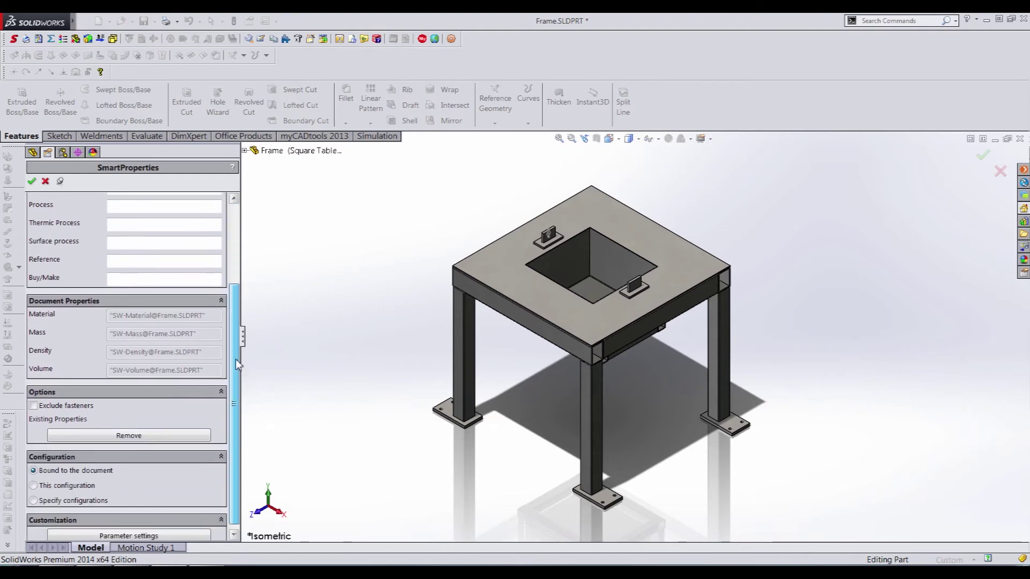
scroll(239, 290, "up", 2)
scroll(240, 290, "up", 1)
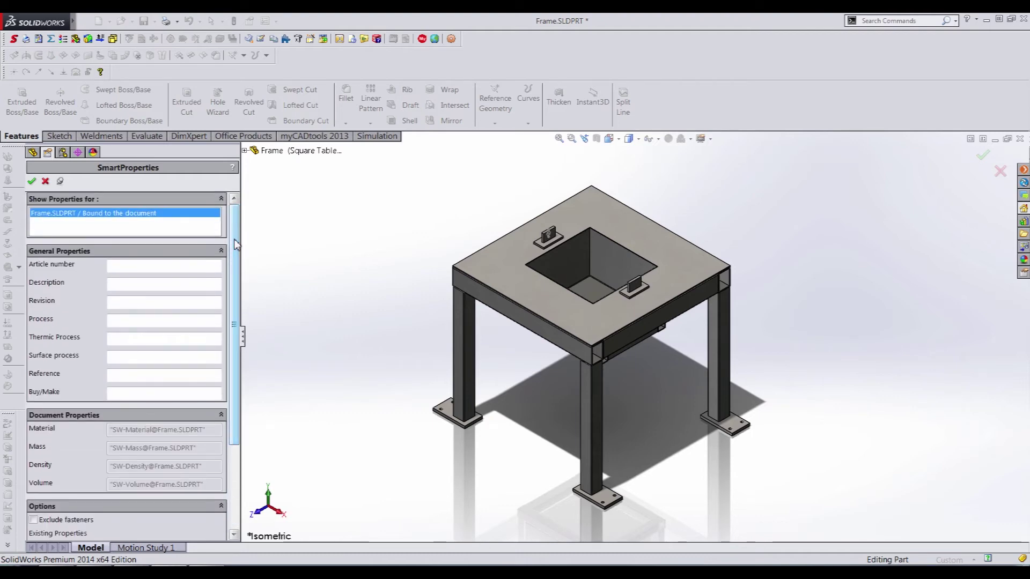
left_click(244, 151)
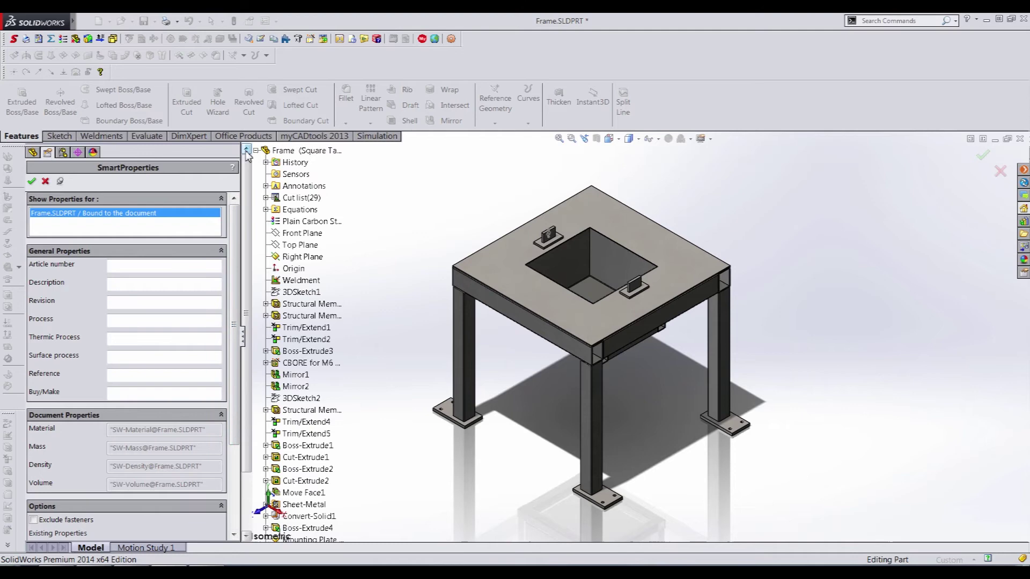
Step: Give Cut-List-Item1 article 1, description Outside Support, revision A and process HT, then close SmartProperties
left_click(266, 198)
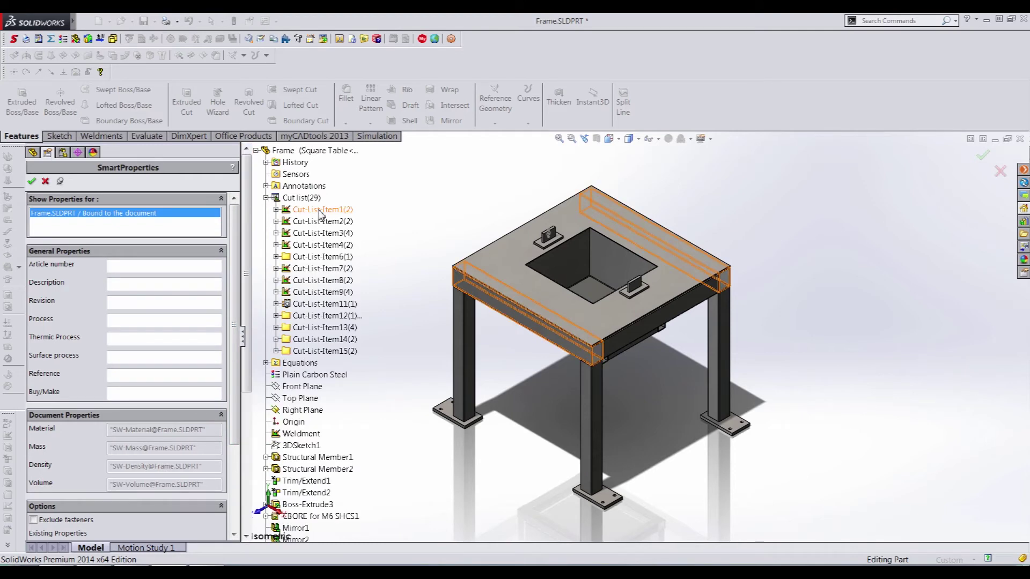
left_click(315, 215)
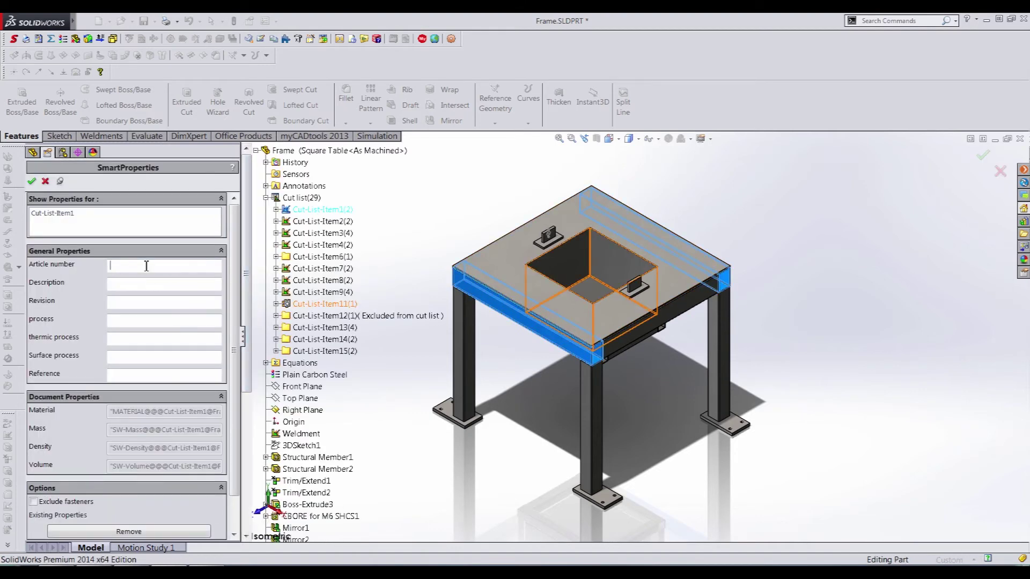
left_click(152, 286)
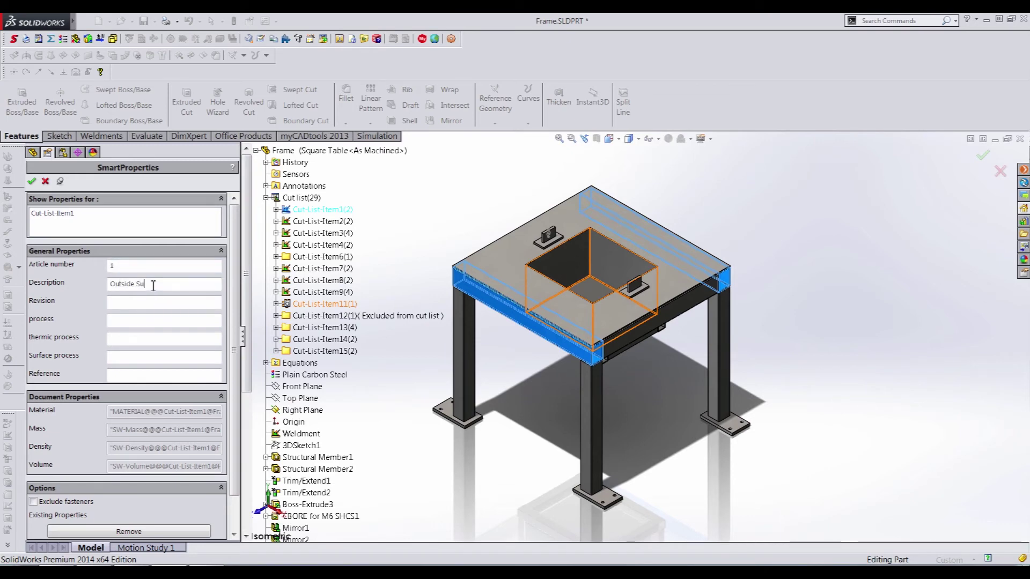
type("Outside Support")
left_click(156, 303)
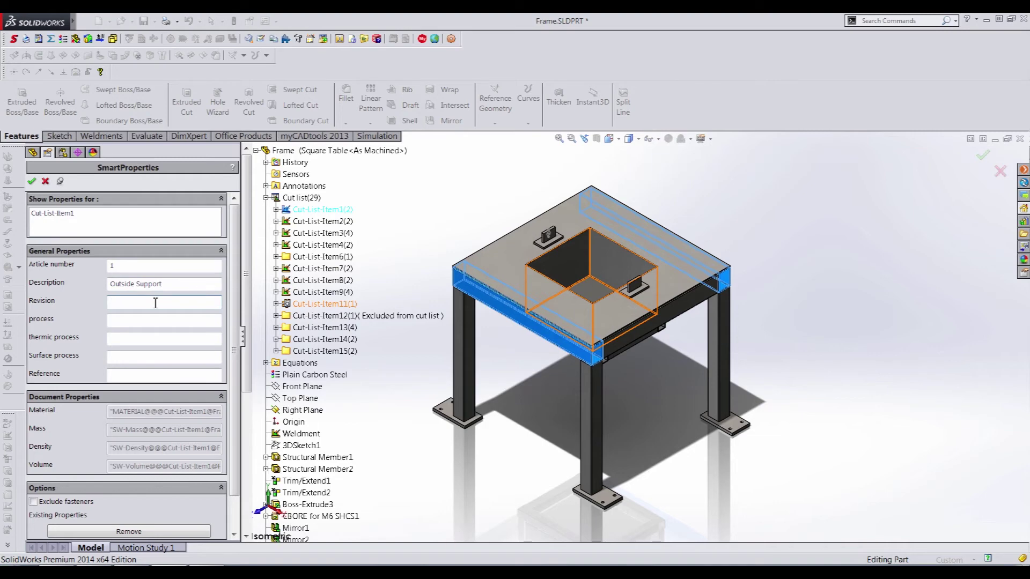
key("Tab")
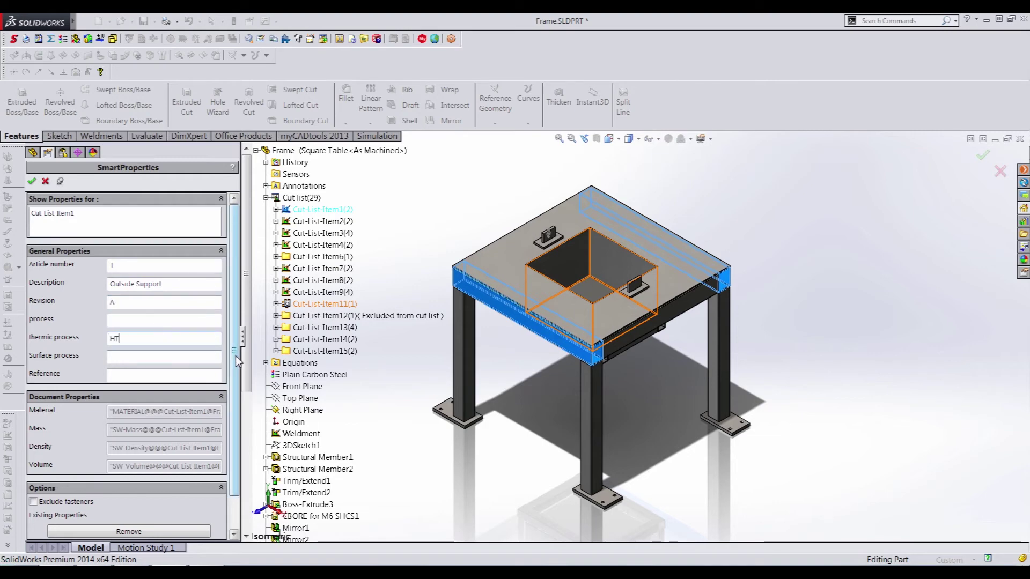
scroll(173, 354, "down", 2)
left_click(32, 182)
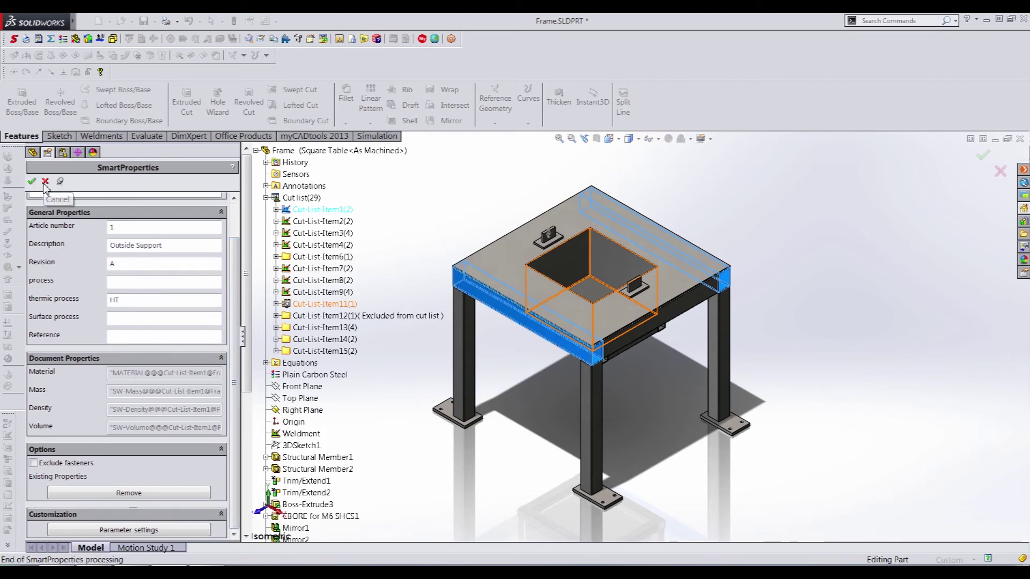
left_click(45, 182)
left_click(48, 201)
Step: Check Cut-List-Item1's cut-list properties show article 1, Outside Support, A and HT, then reopen SmartProperties
left_click(53, 223)
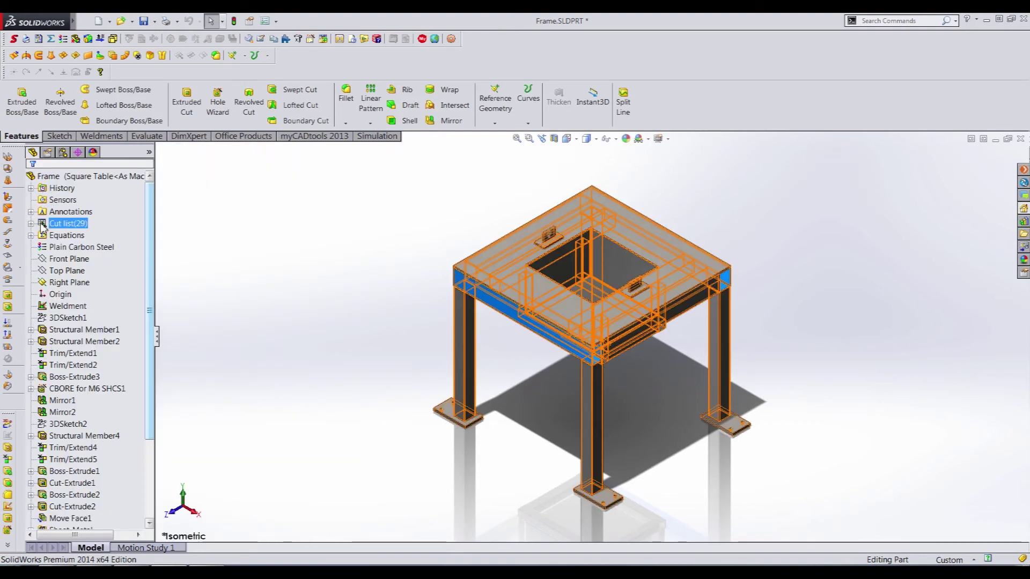
left_click(31, 223)
right_click(77, 236)
left_click(105, 261)
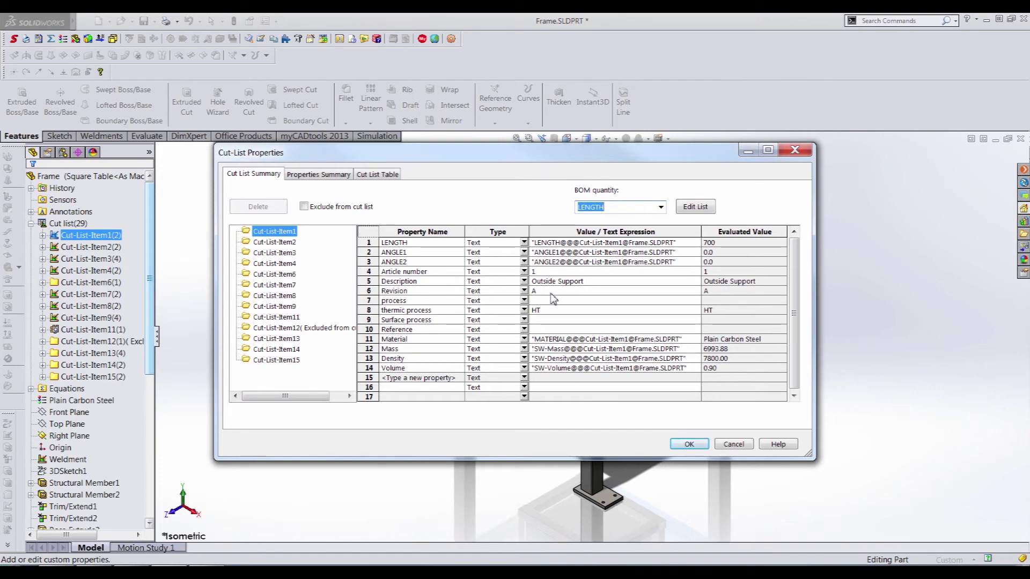
left_click(700, 445)
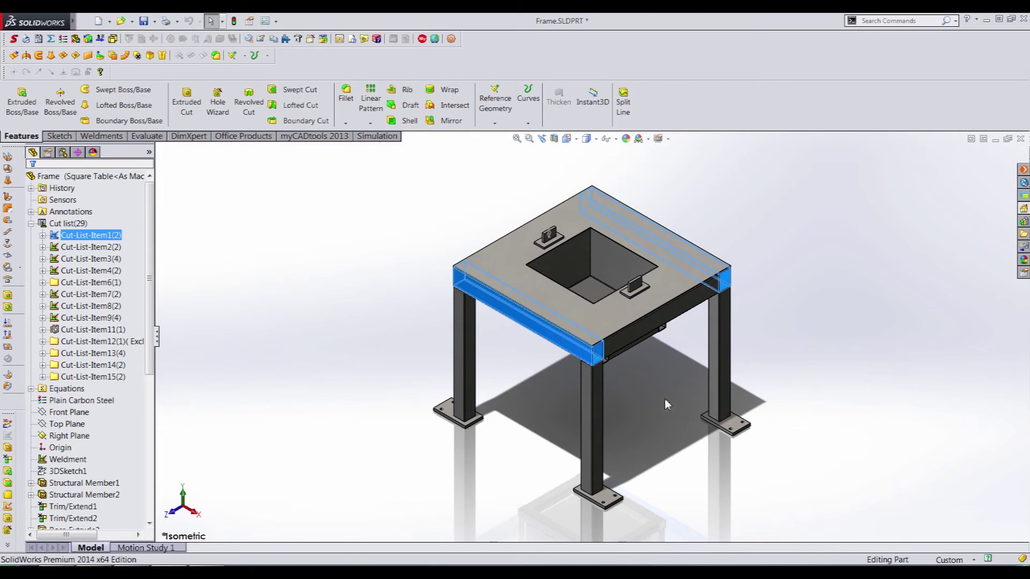
left_click(14, 40)
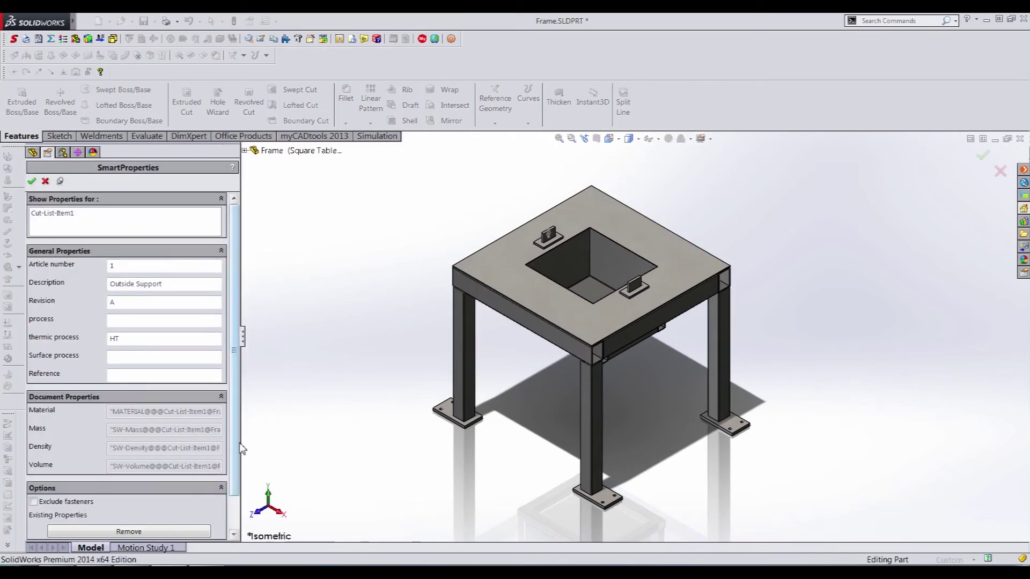
Step: In the SmartProperties settings, add an Options property to the list, then delete Options0 again
scroll(239, 498, "down", 2)
left_click(129, 529)
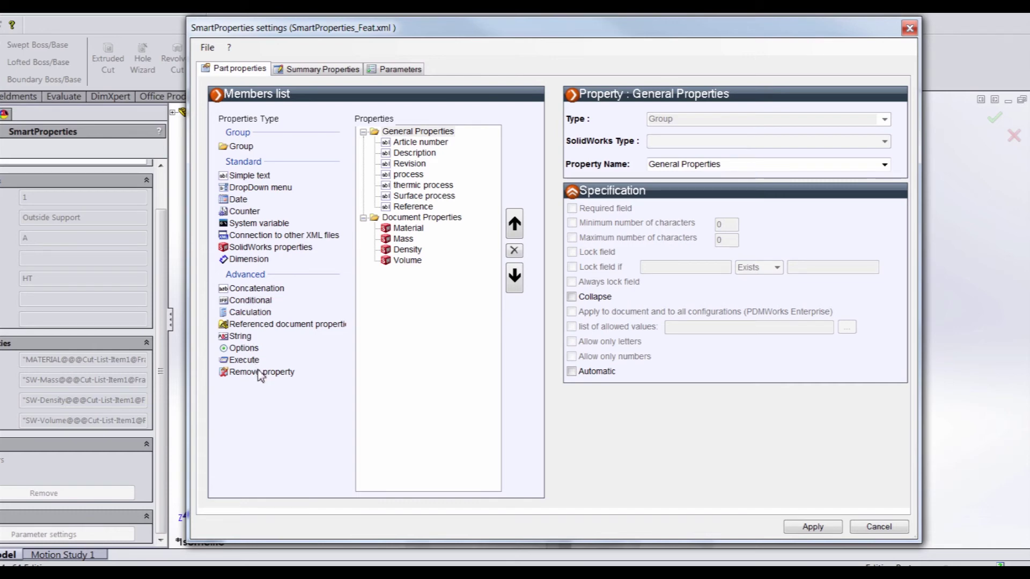
left_click_drag(243, 350, 410, 212)
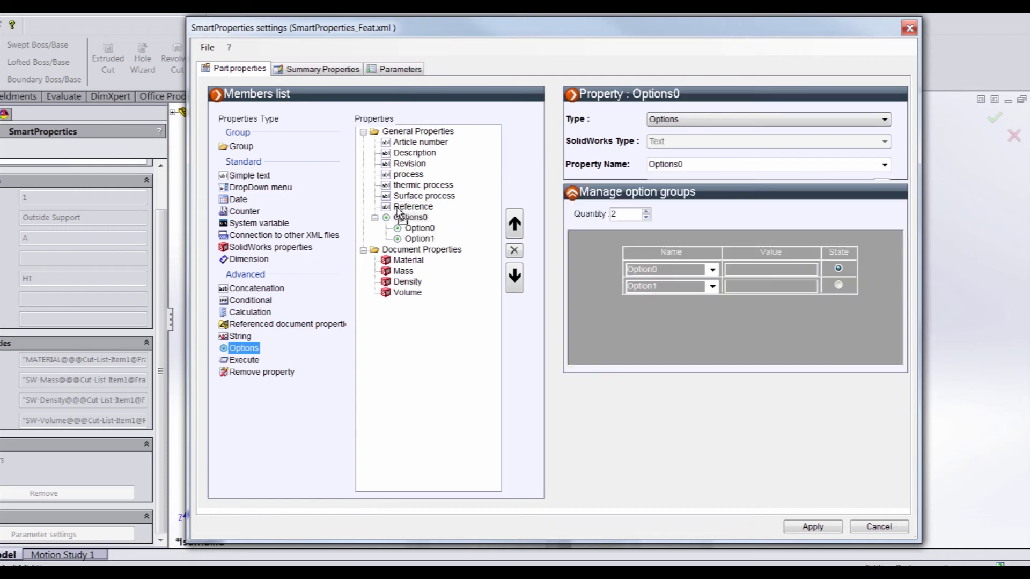
left_click(411, 217)
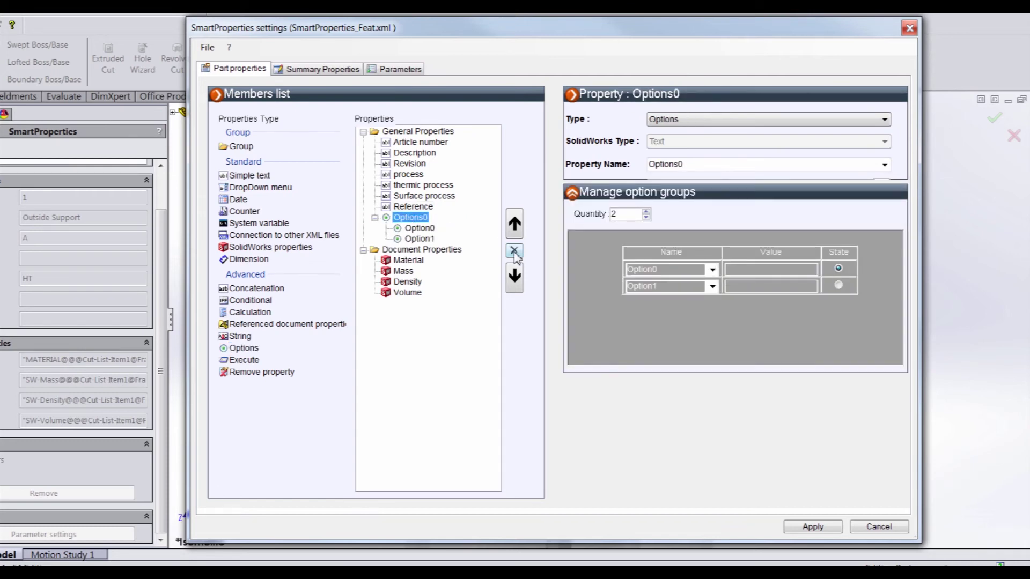
left_click(514, 251)
left_click(591, 319)
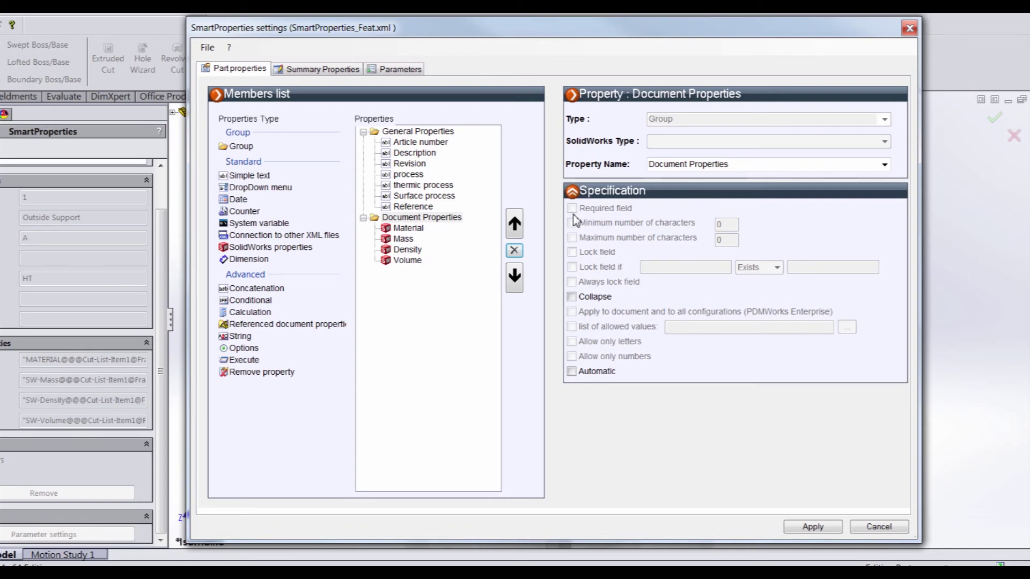
left_click(333, 74)
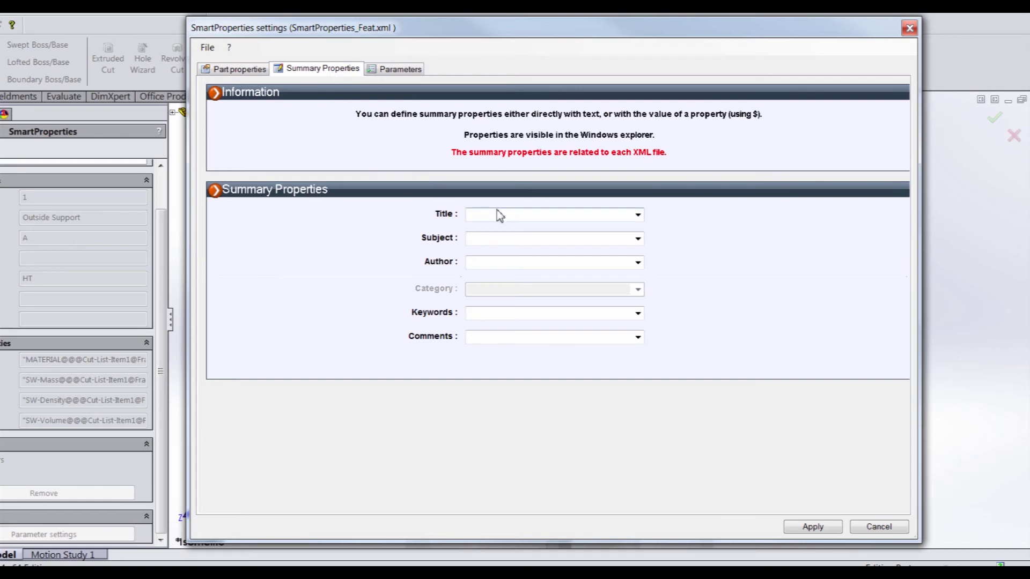
Step: Inspect the available choices for the Title and Subject summary properties
left_click(638, 214)
left_click(638, 214)
double_click(638, 239)
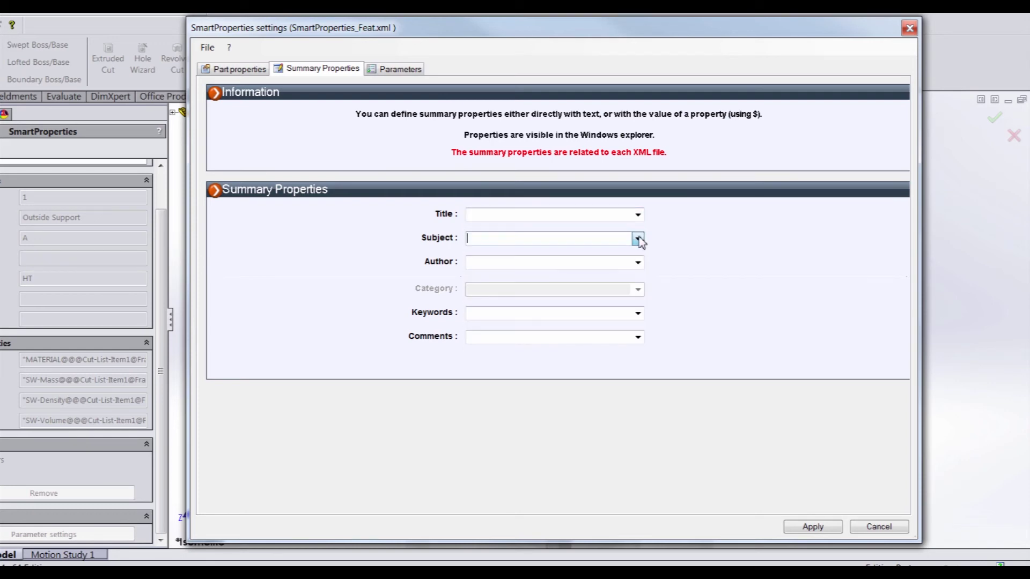
left_click(399, 71)
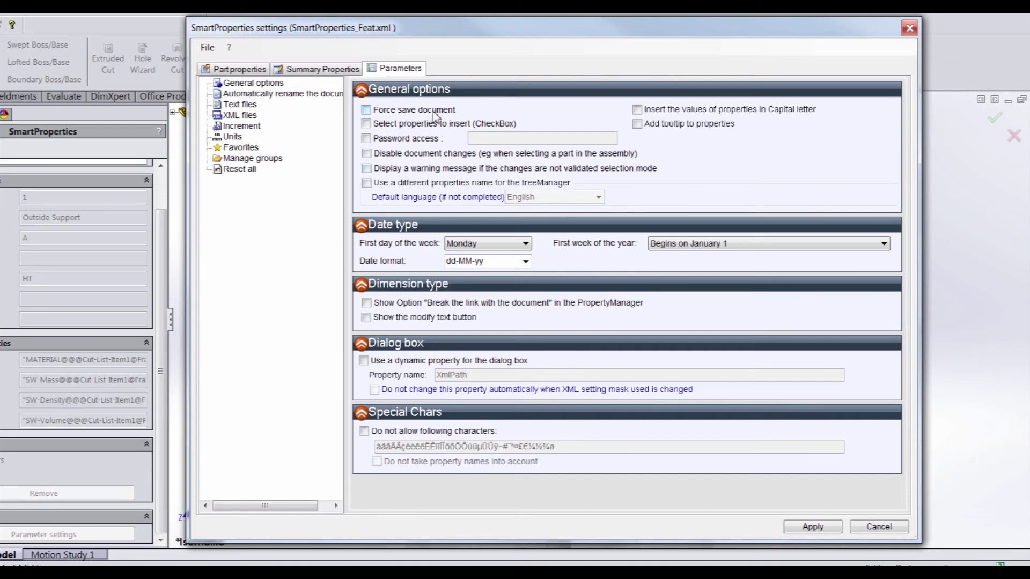
Step: Show the general Parameters options in SmartProperties, leaving Monday as the first day of the week
left_click(242, 69)
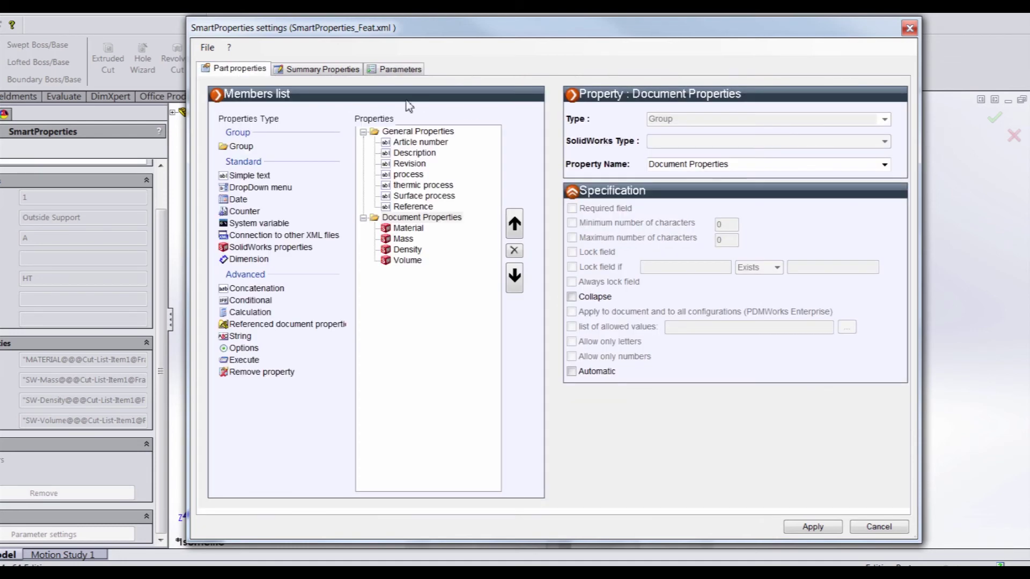
left_click(401, 69)
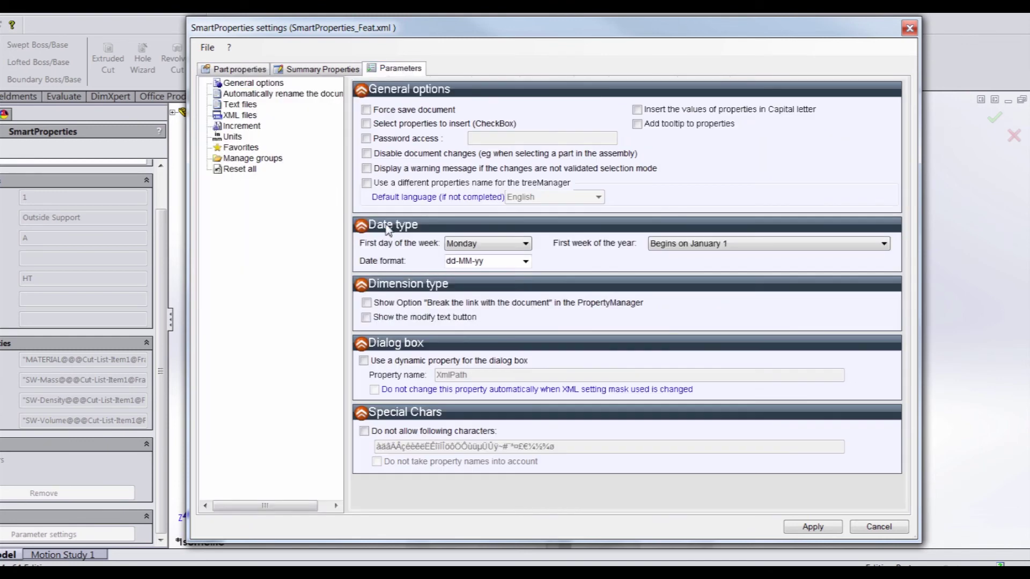
left_click(477, 243)
left_click(477, 243)
Step: Enable automatic document renaming from a property value, then view the default Text files locations
left_click(266, 96)
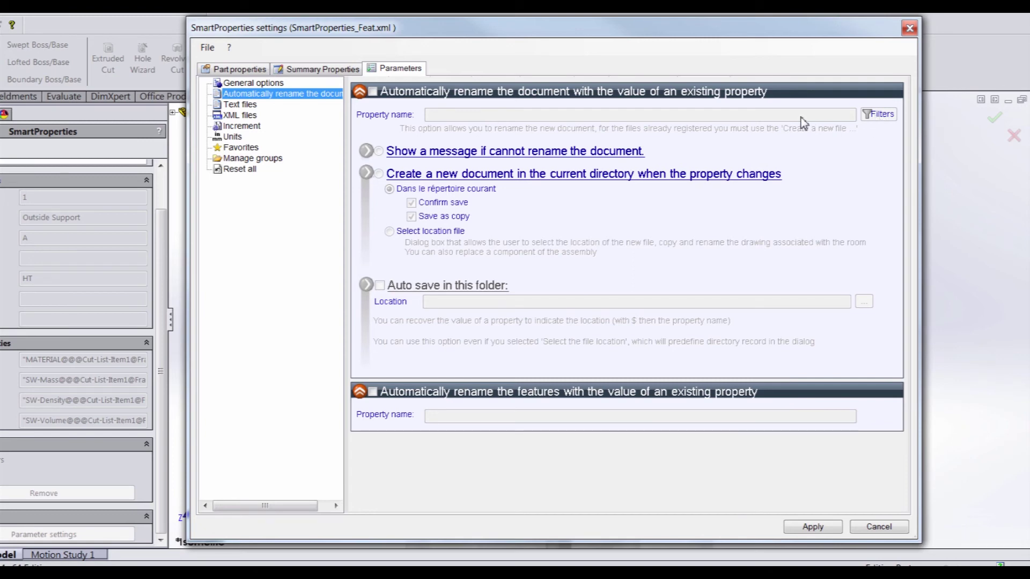
left_click(373, 91)
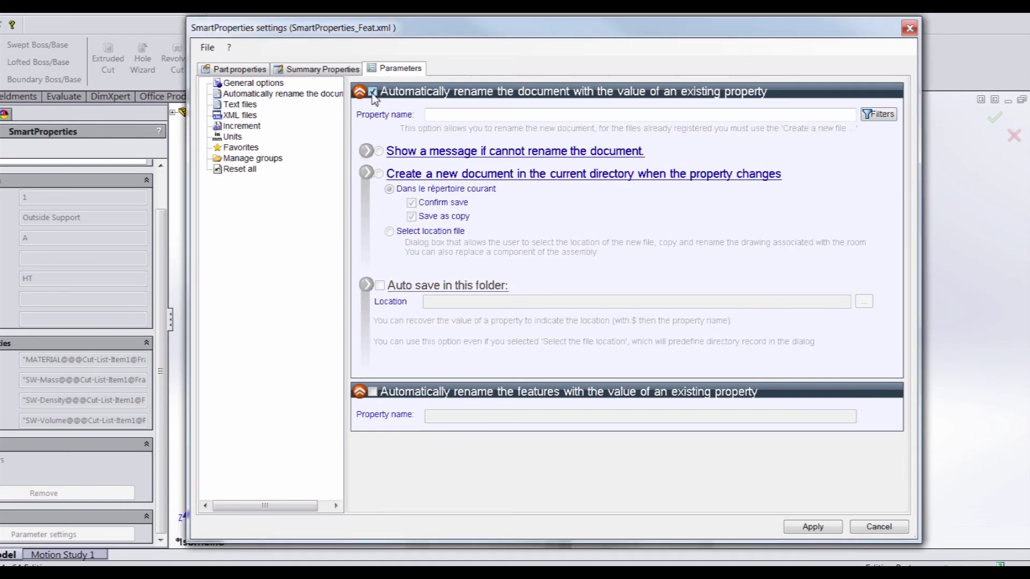
left_click(238, 105)
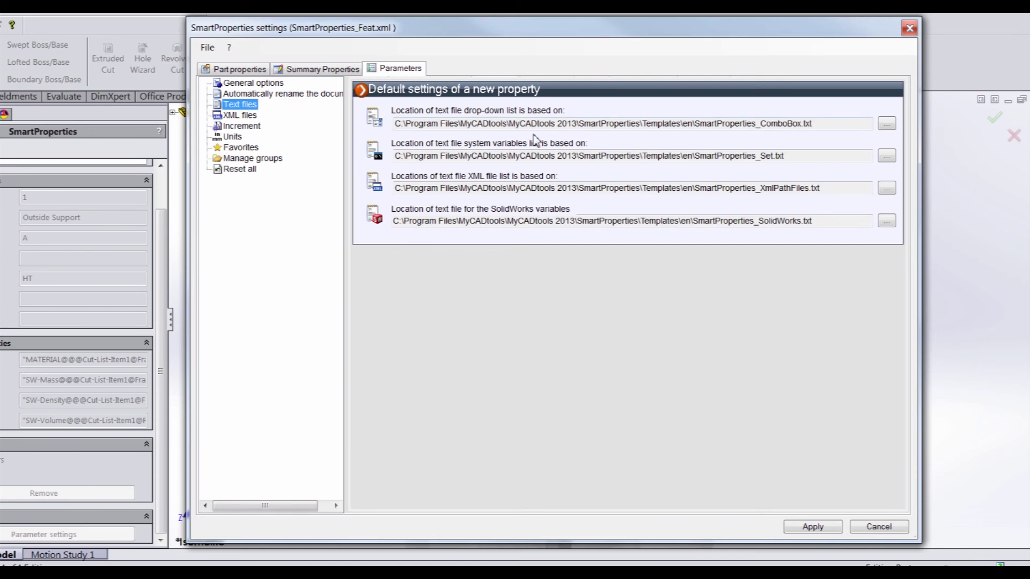
Step: Review the XML template locations, including the parts template path, then view the Increment settings
left_click(237, 116)
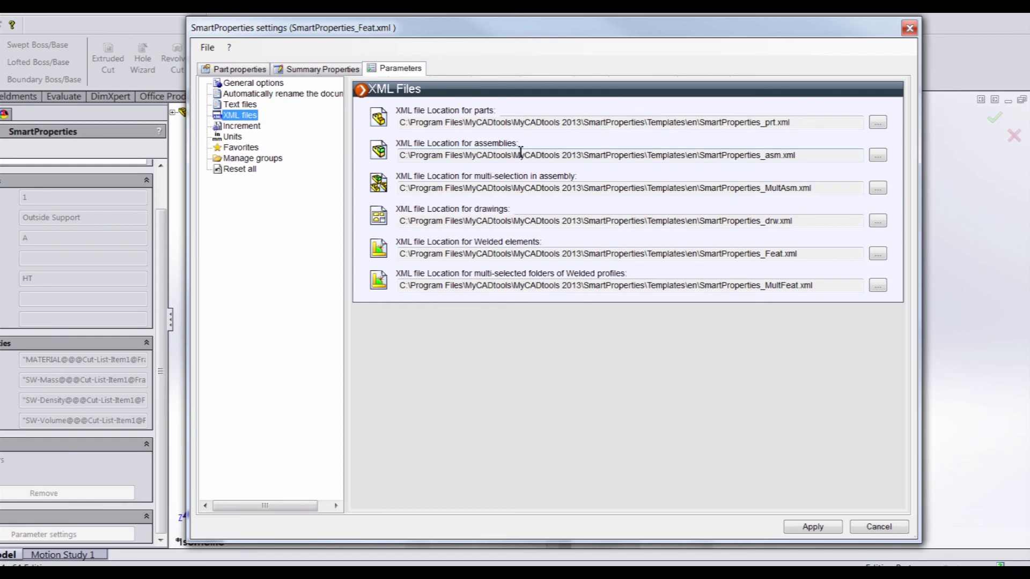
left_click(878, 123)
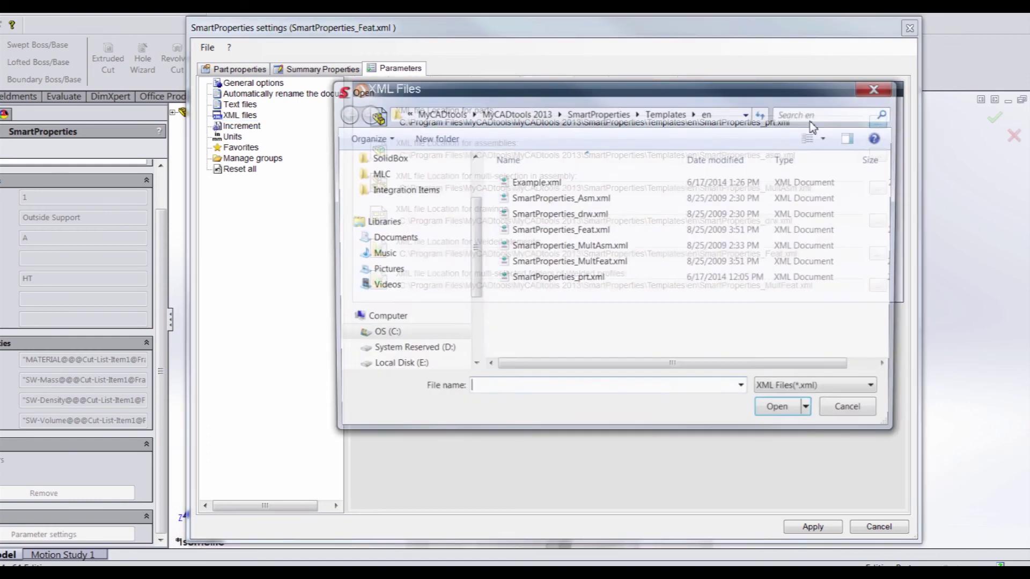
left_click(878, 90)
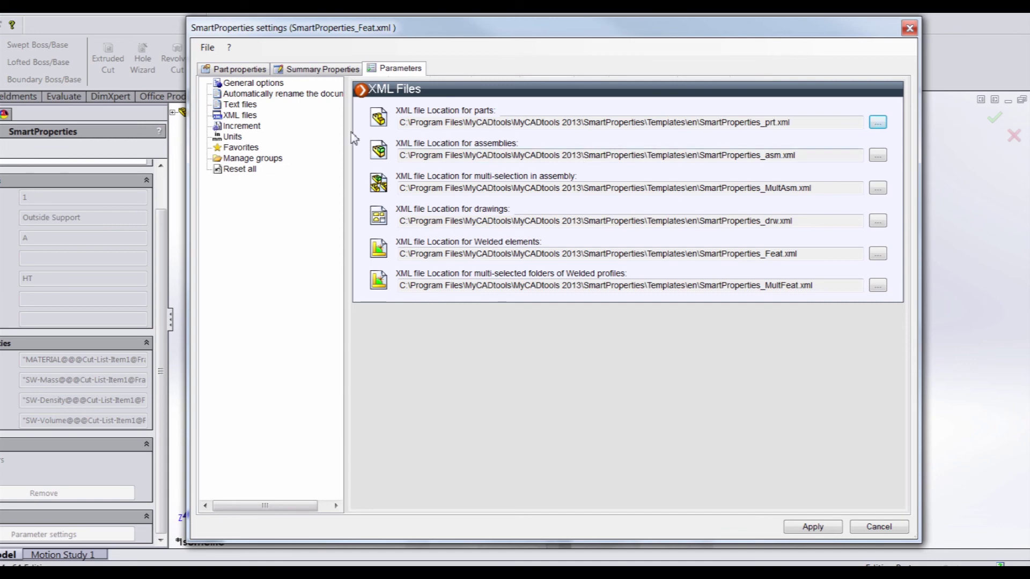
left_click(247, 128)
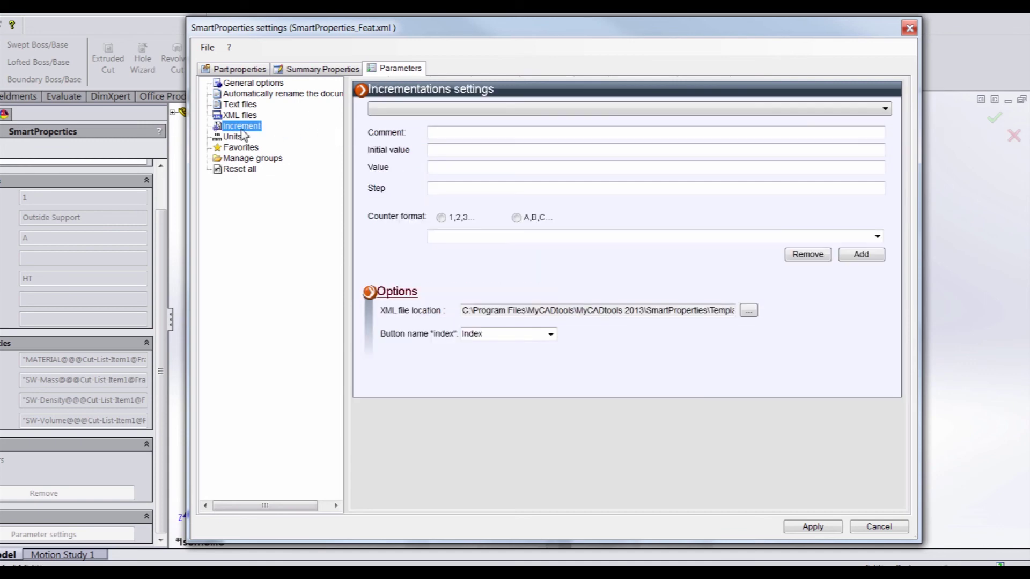
Step: Look through the Units, Favorites and Manage groups settings pages
left_click(233, 138)
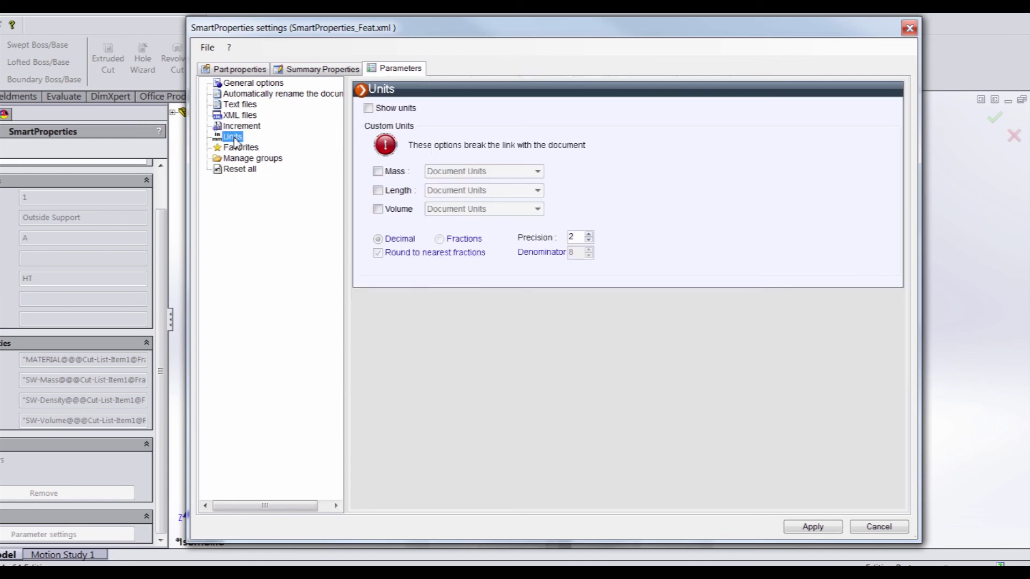
left_click(239, 148)
left_click(242, 159)
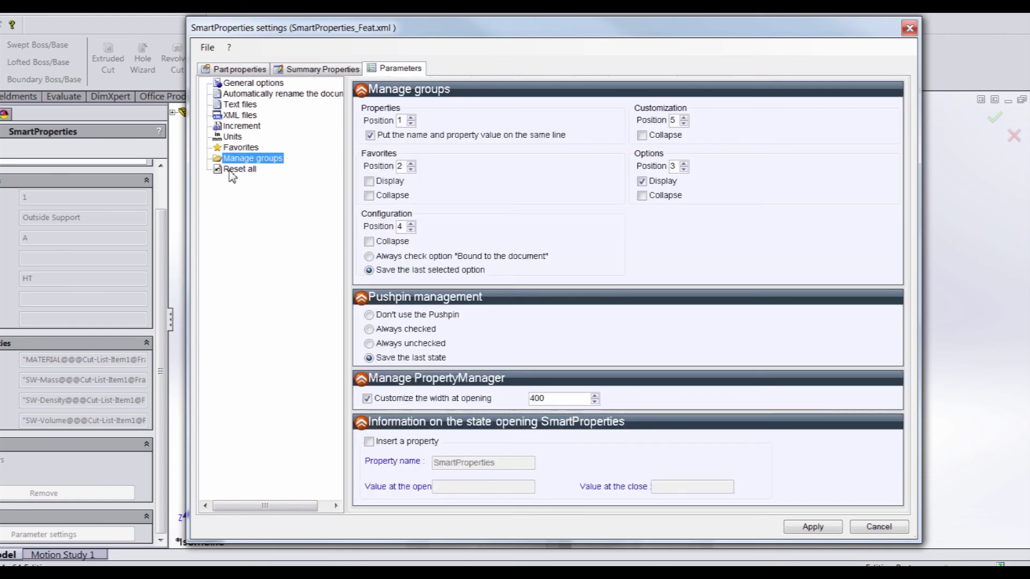
Step: Decline the Reset all options prompt and return to the Part properties list
left_click(230, 172)
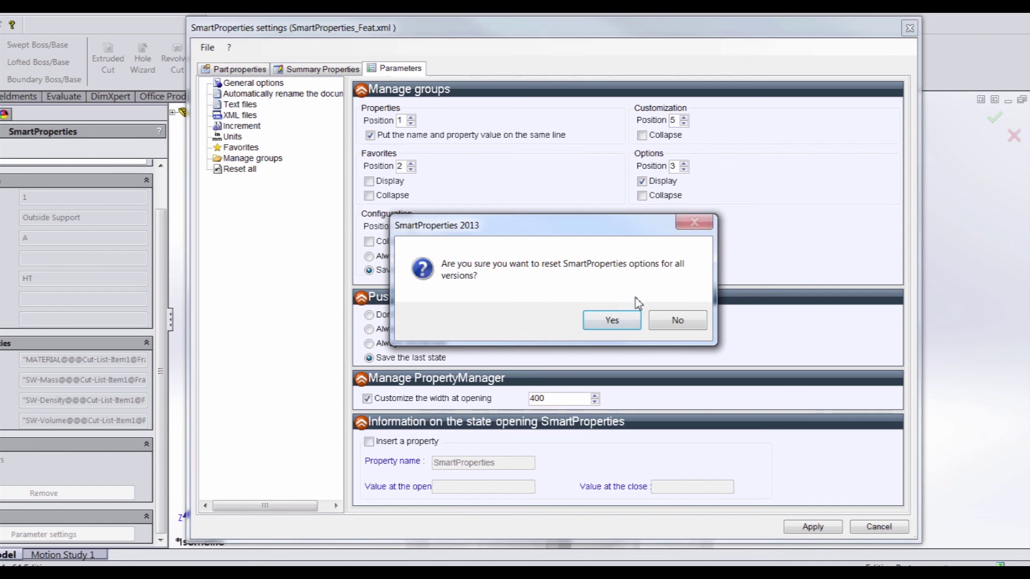
left_click(666, 322)
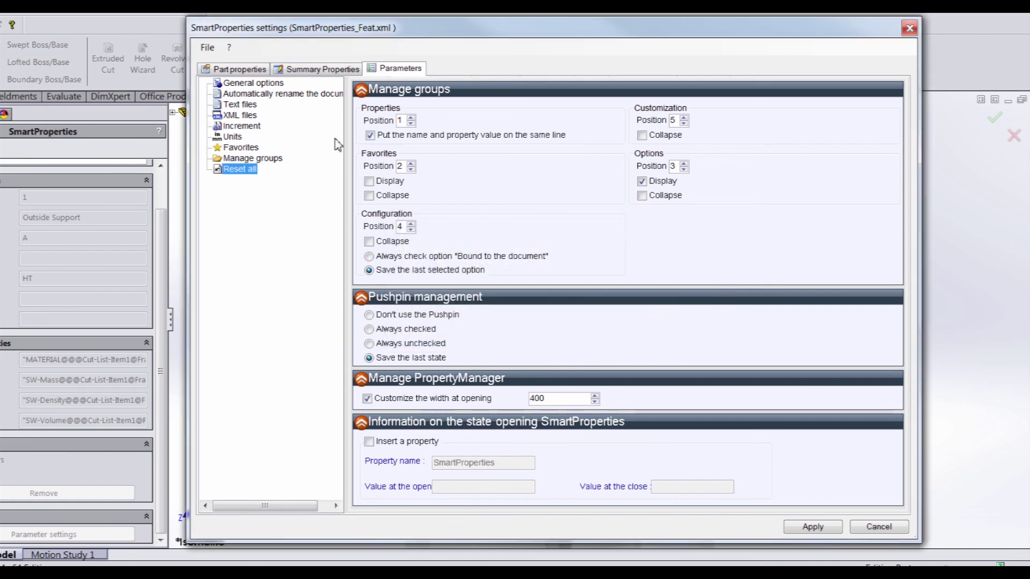
left_click(247, 72)
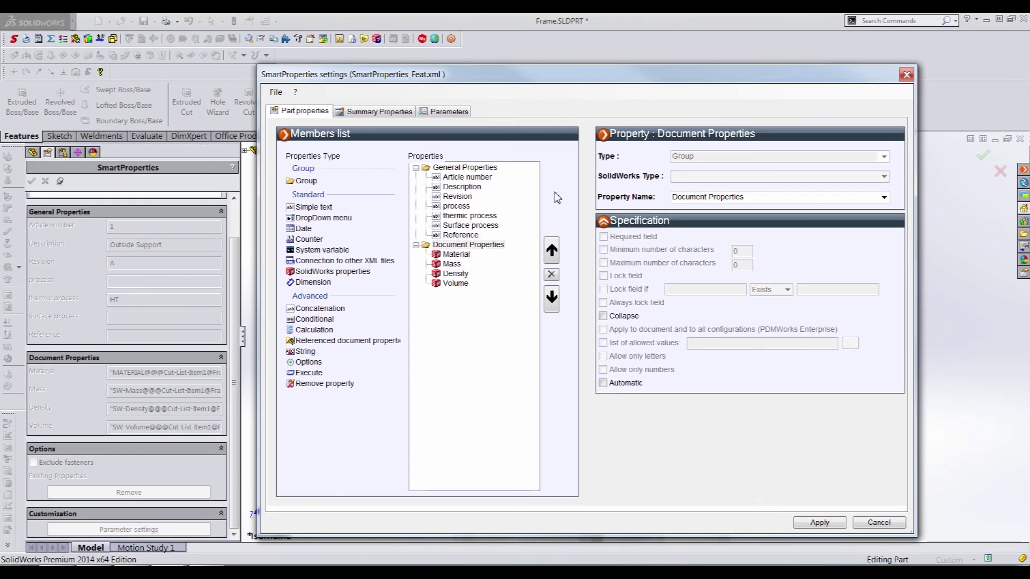